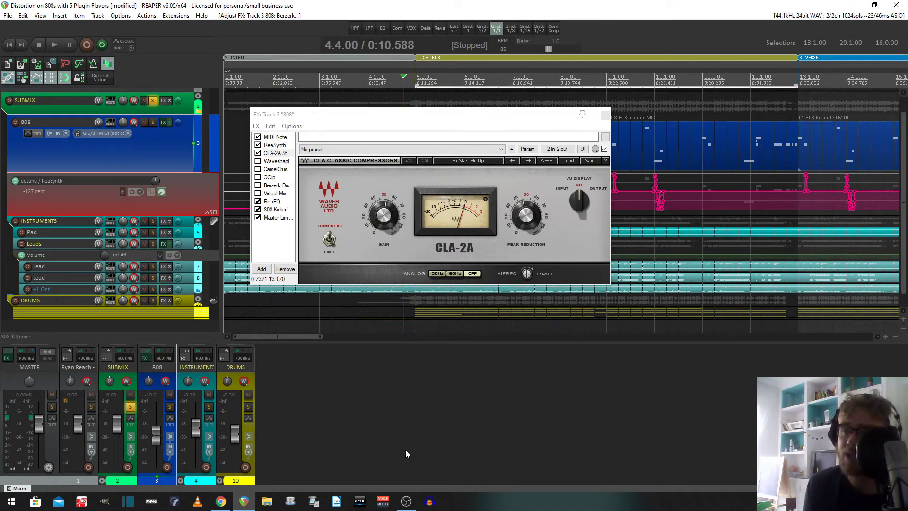
Fit the whole song arrangement in view and place the edit cursor at the project start, 1.1.00
scroll(383, 56, "down", 3)
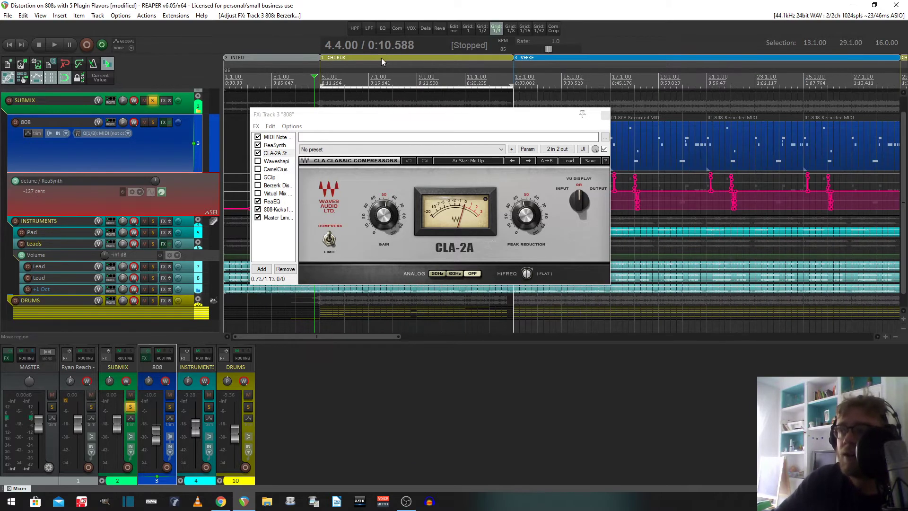
scroll(381, 58, "down", 4)
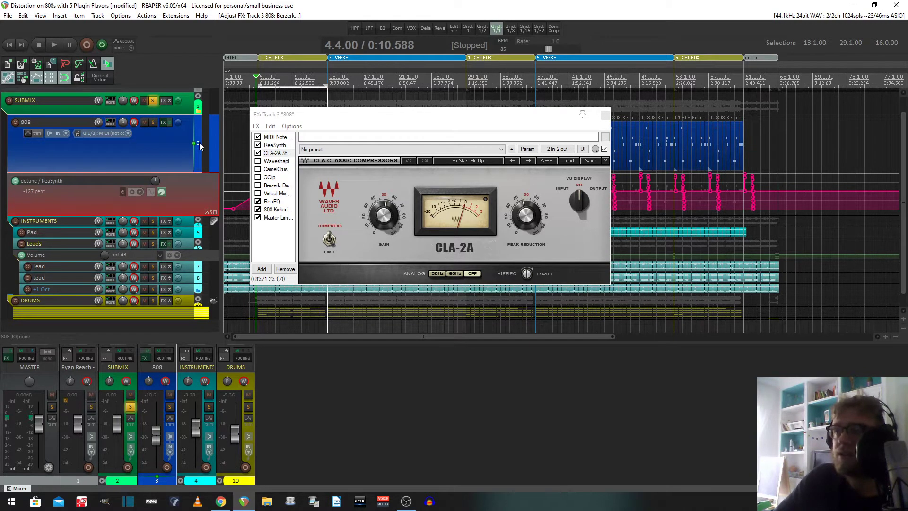
scroll(200, 146, "up", 1)
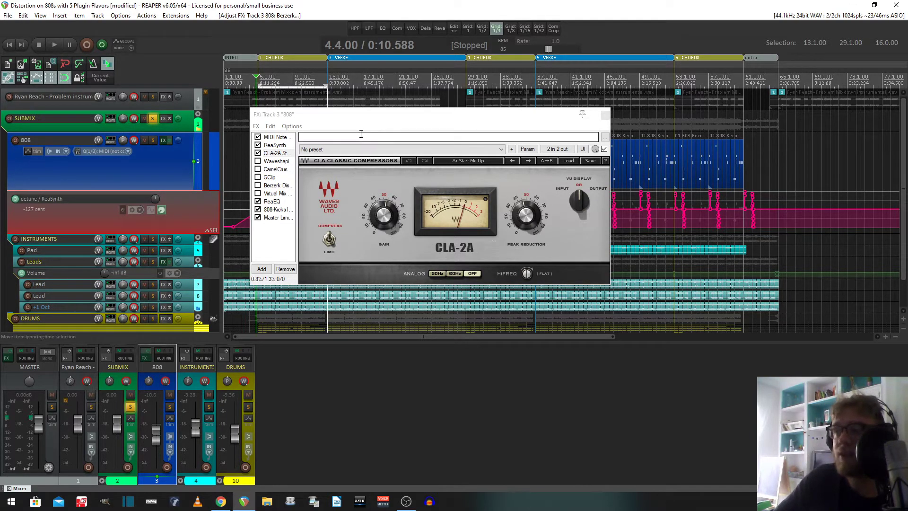
left_click(227, 81)
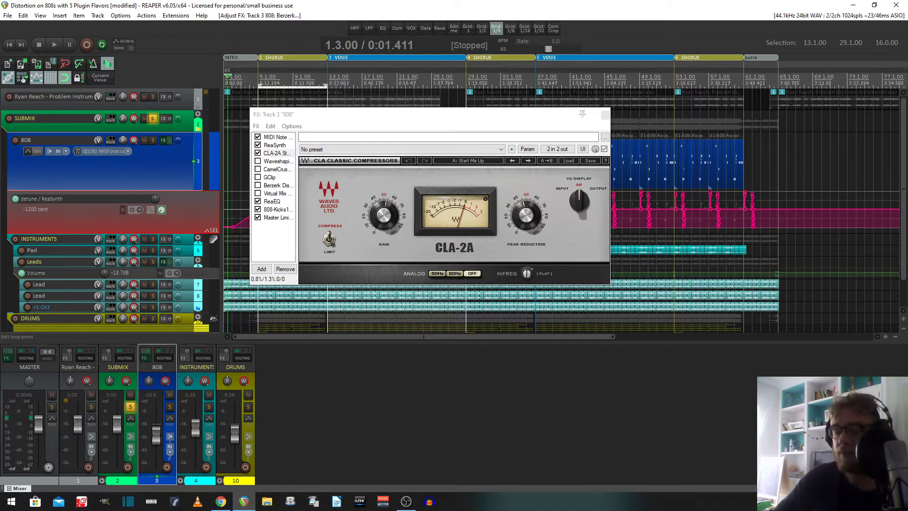
left_click(224, 82)
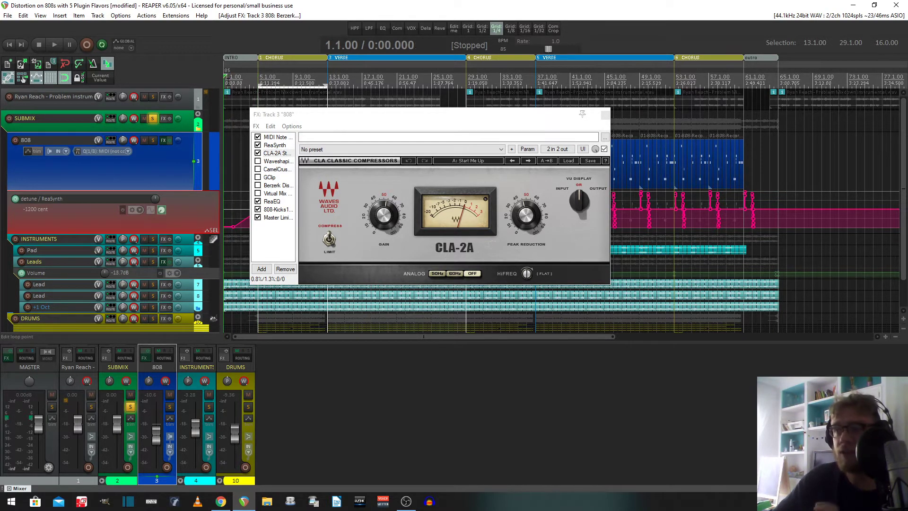
Review the ReaSynth, CLA-2A and ReaEQ settings in the 808 track's effects chain
left_click(282, 146)
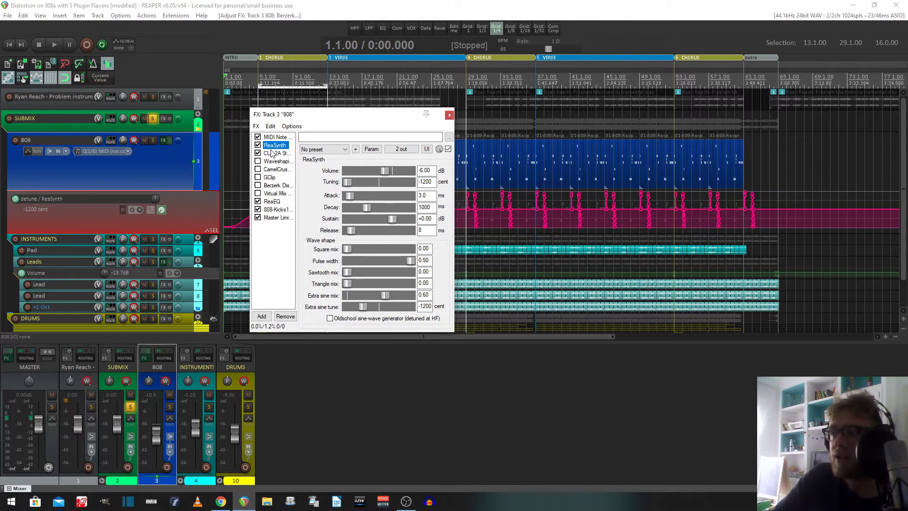
left_click(271, 154)
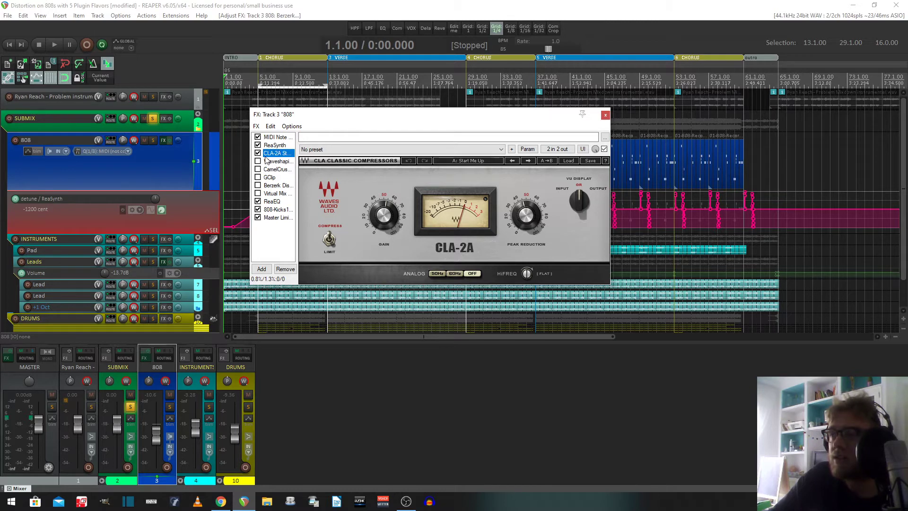
left_click(273, 201)
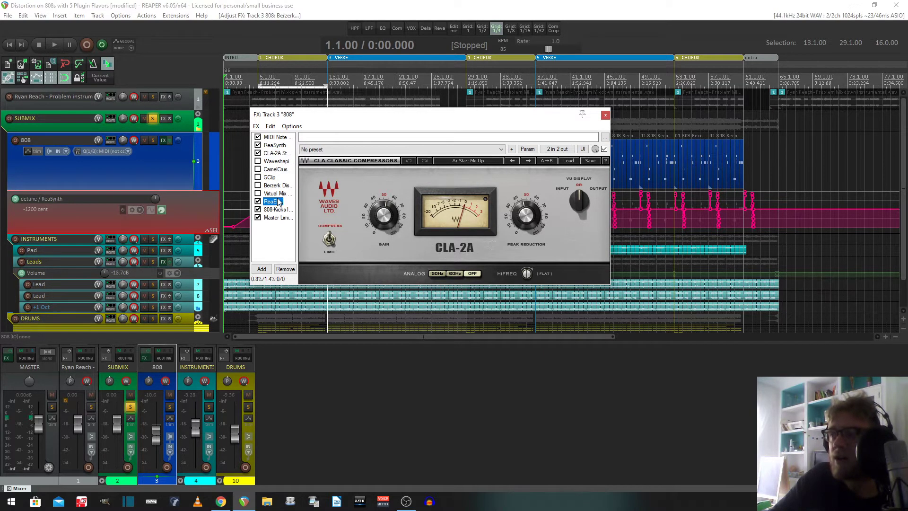
mouse_move(489, 204)
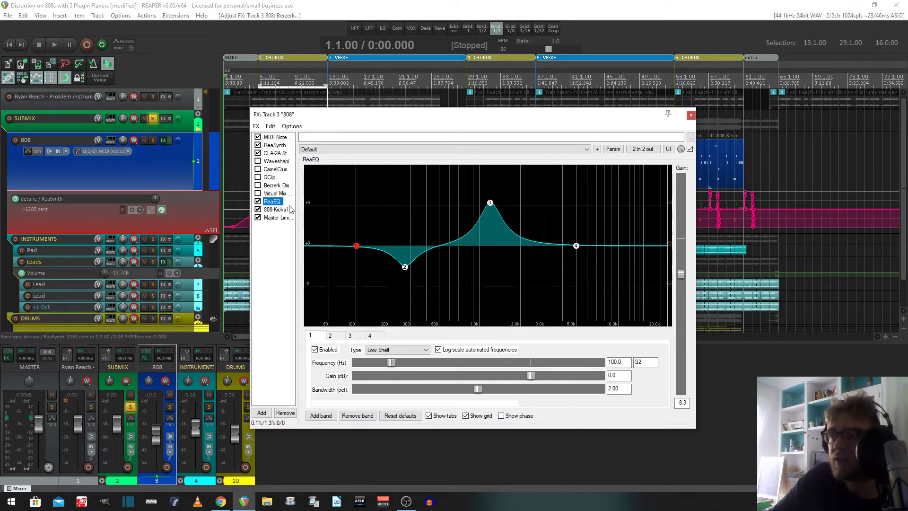
left_click(277, 154)
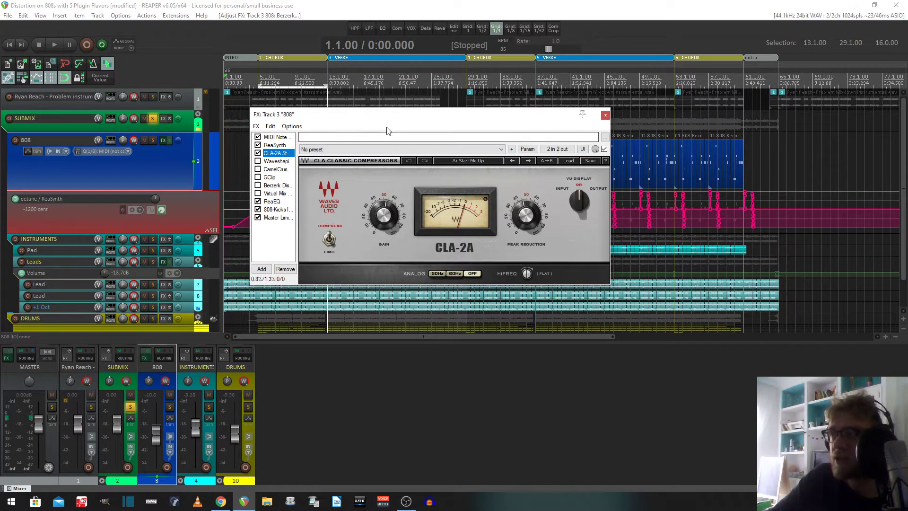
Move the 808 effects window clear of the arrangement and play the mix from the start without the distortion plugins
left_click_drag(388, 118, 405, 291)
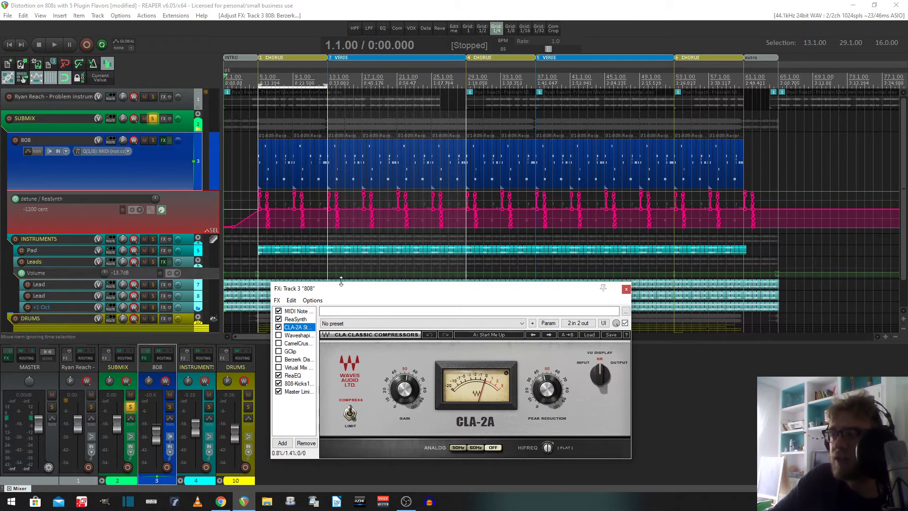
left_click(326, 86)
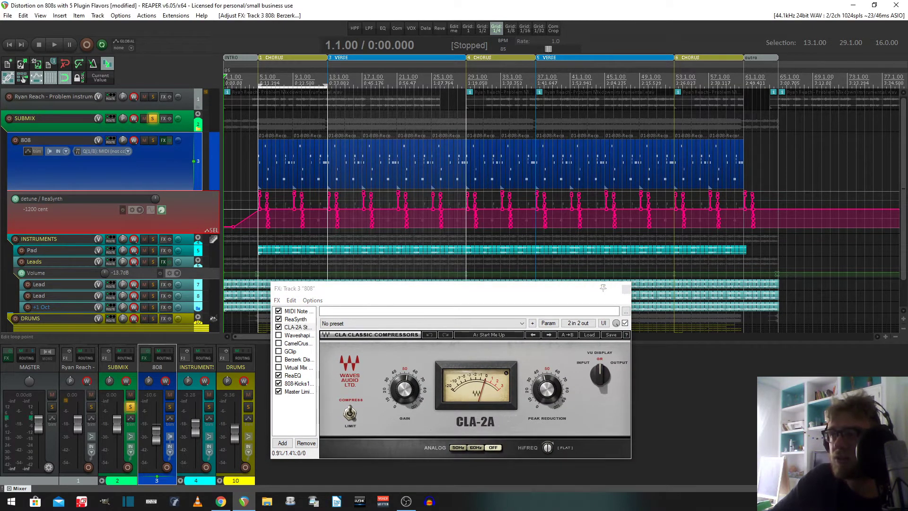
key("space")
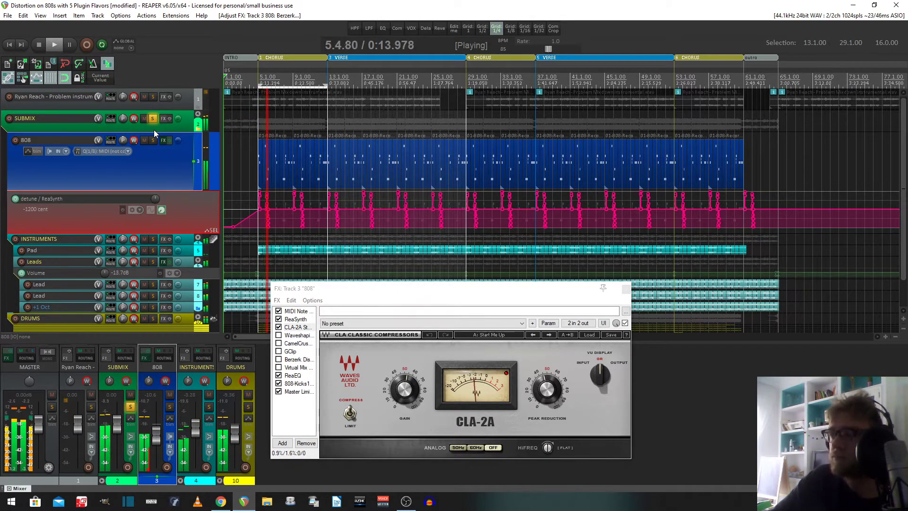
left_click(509, 379)
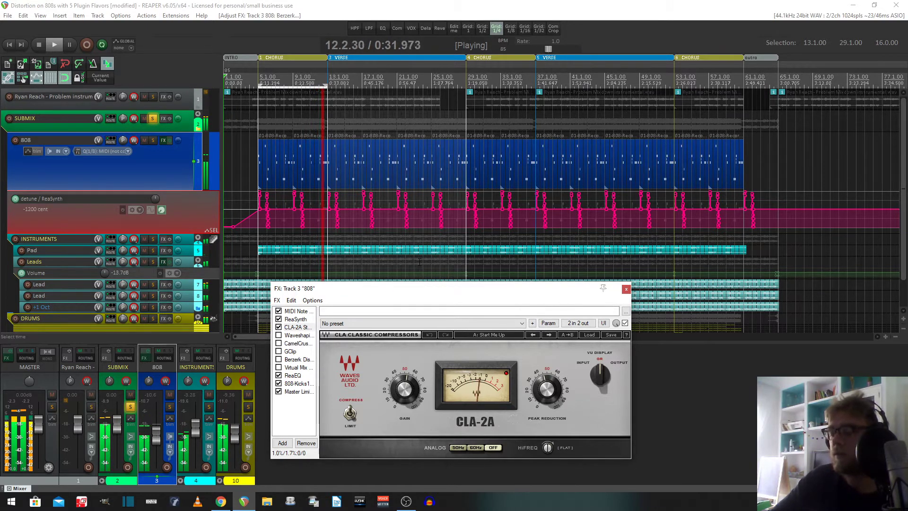
key("space")
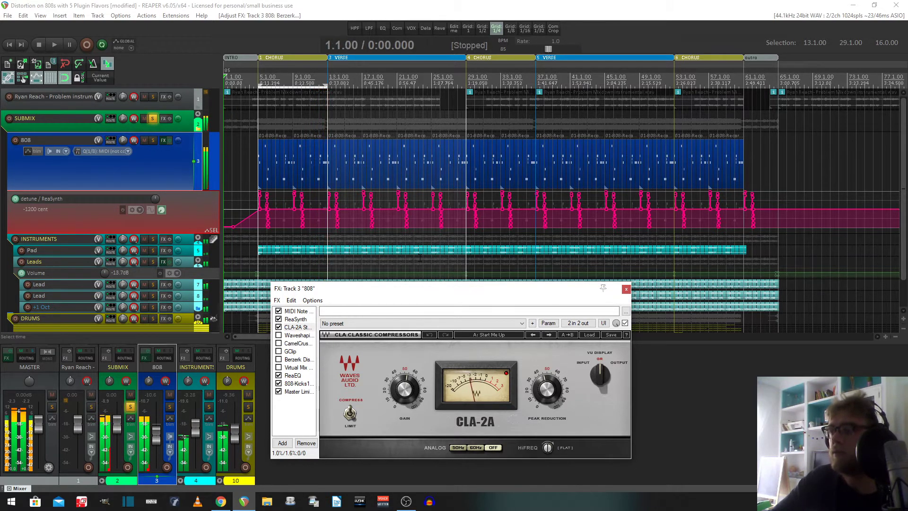
Bring the 808 effects window back up, enable Waveshaping Distortion and set its distortion to 85.4%
left_click_drag(337, 284, 330, 168)
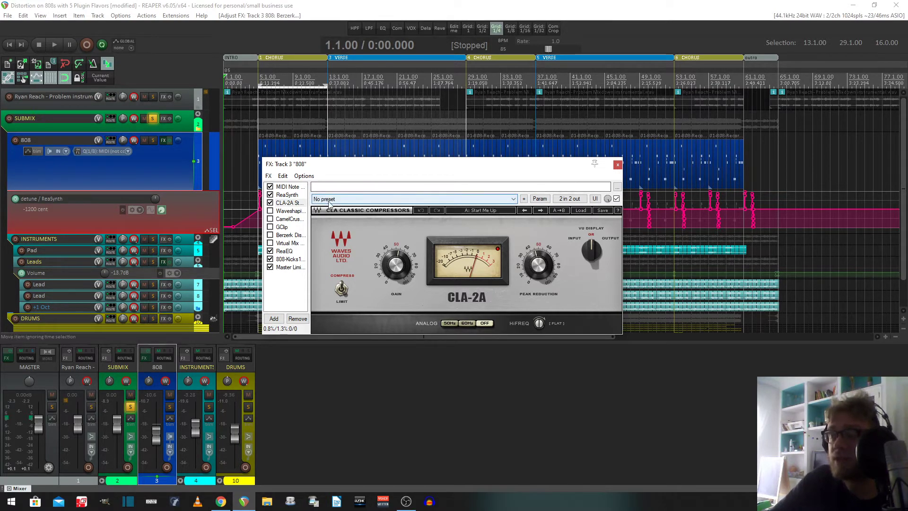
left_click_drag(299, 164, 306, 176)
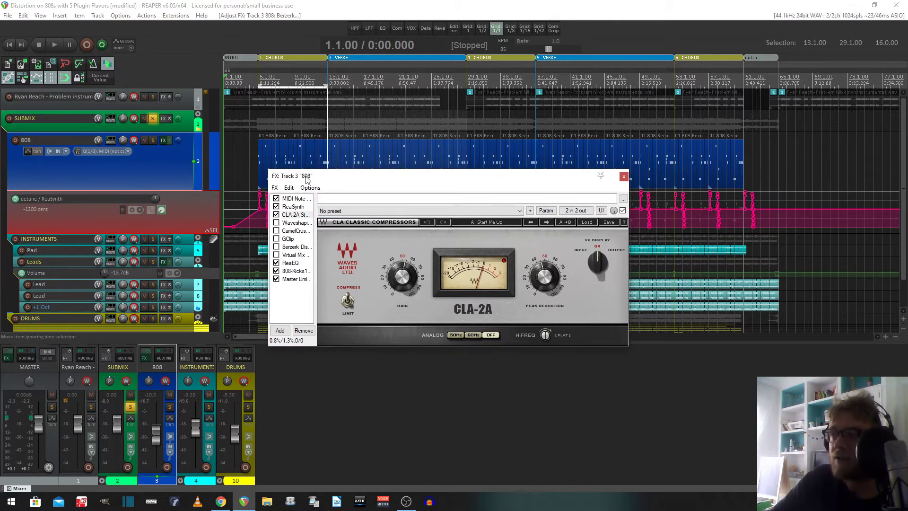
left_click(294, 225)
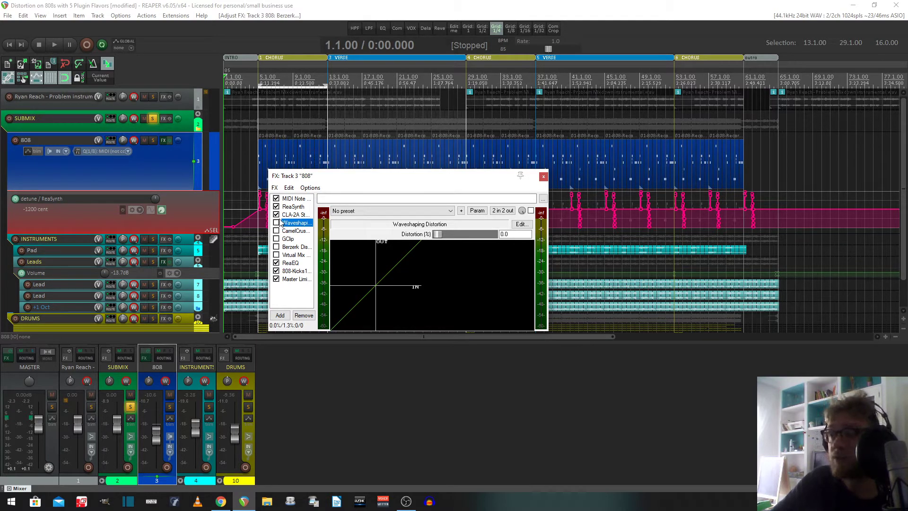
left_click(276, 223)
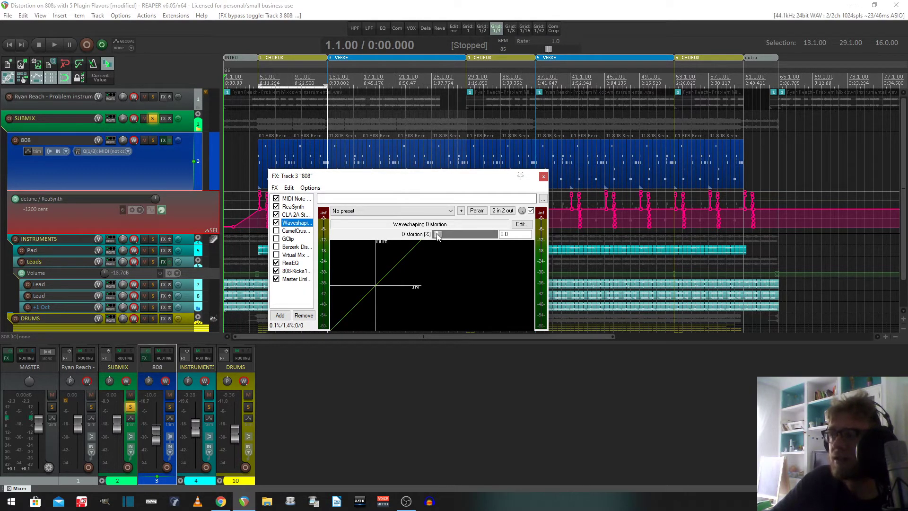
left_click_drag(438, 235, 484, 239)
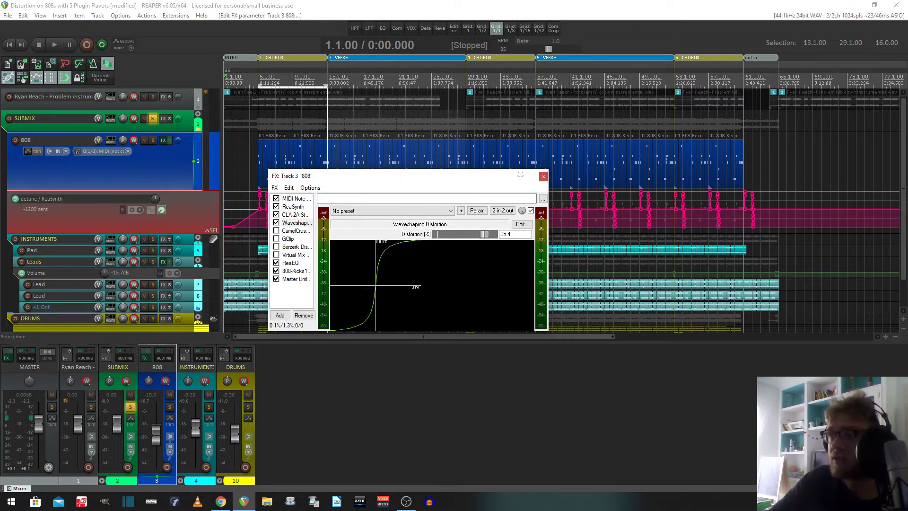
Play from 4.3.00, just before the first chorus, and reduce the waveshaper's distortion to 57.9% while comparing it with bypass
left_click(254, 101)
key("space")
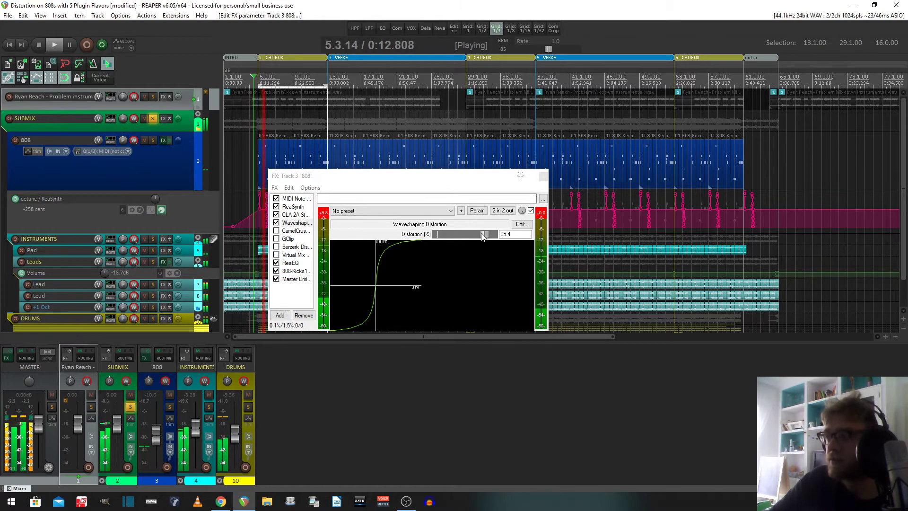
left_click_drag(483, 236, 474, 233)
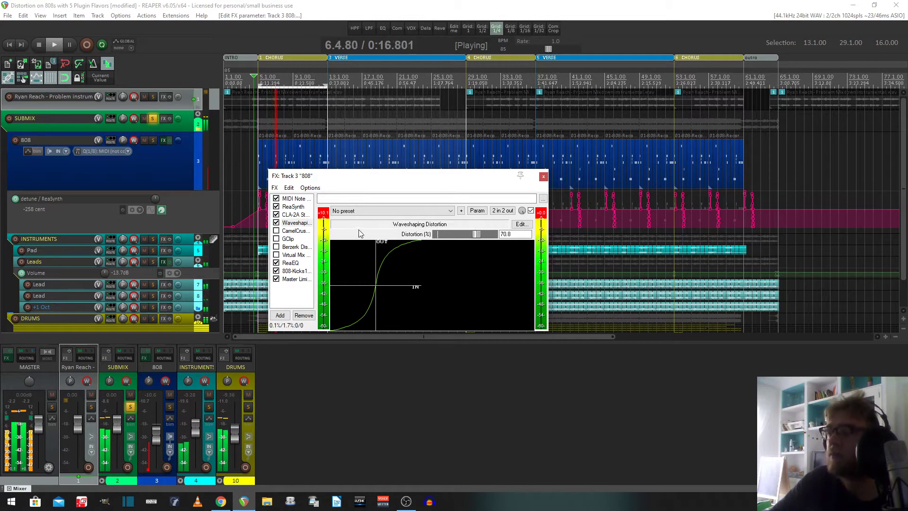
left_click(277, 225)
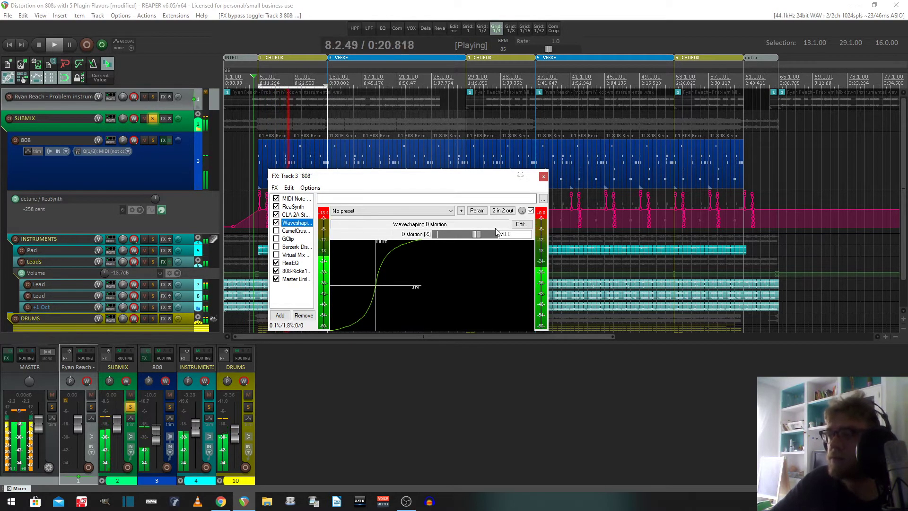
left_click_drag(477, 234, 471, 237)
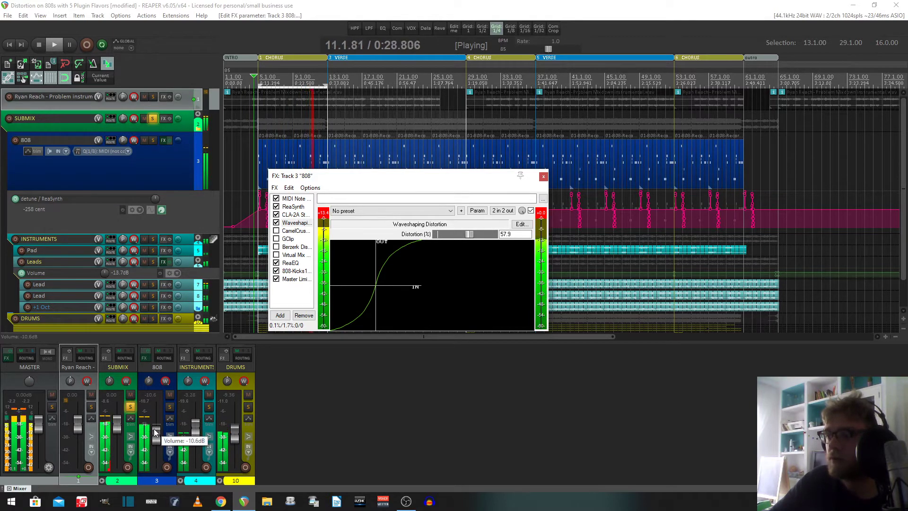
key("space")
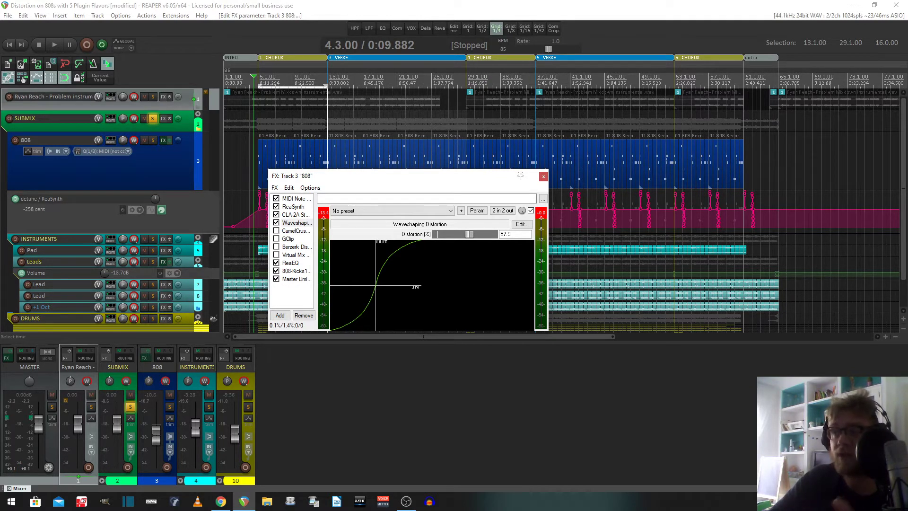
Bypass Waveshaping Distortion, enable CamelCrusher with the Annihilate patch and play the chorus
left_click(276, 223)
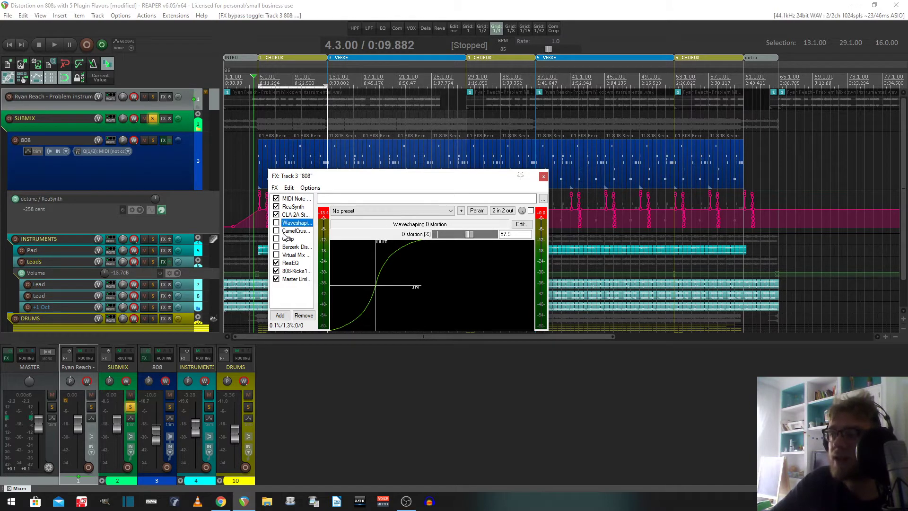
left_click(287, 232)
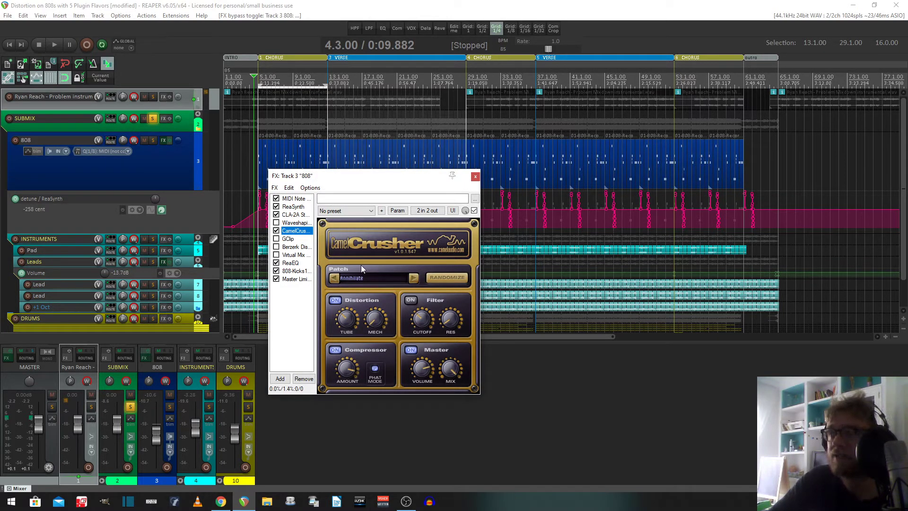
key("space")
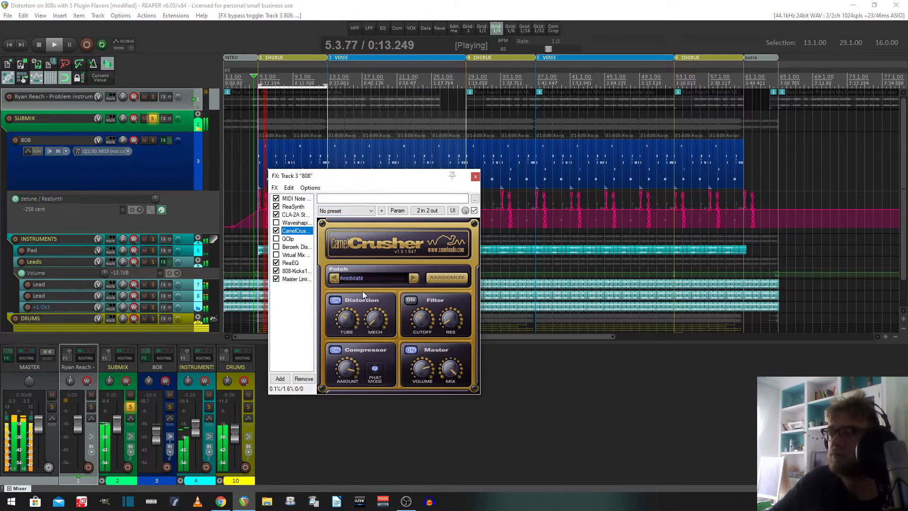
Adjust CamelCrusher's tube, compressor and master knobs during playback, with Phat Mode off and Mix at about half
left_click_drag(348, 323, 347, 217)
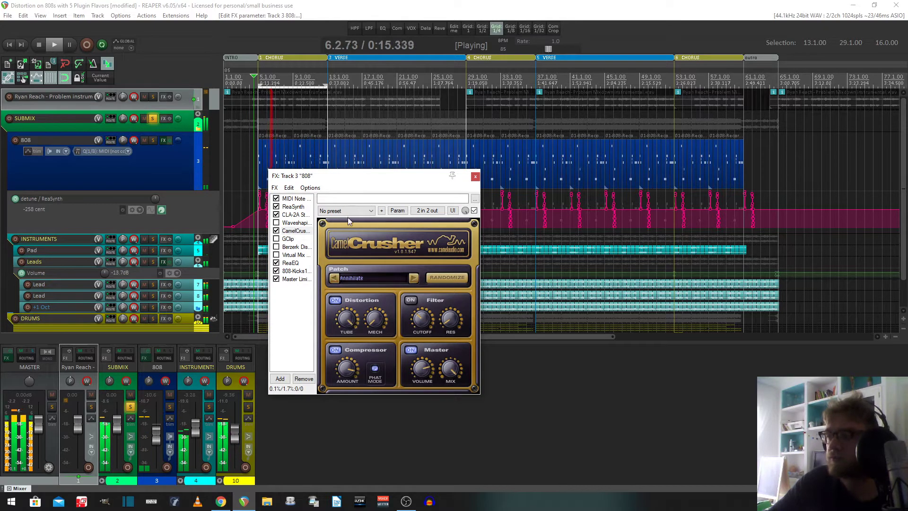
left_click(375, 370)
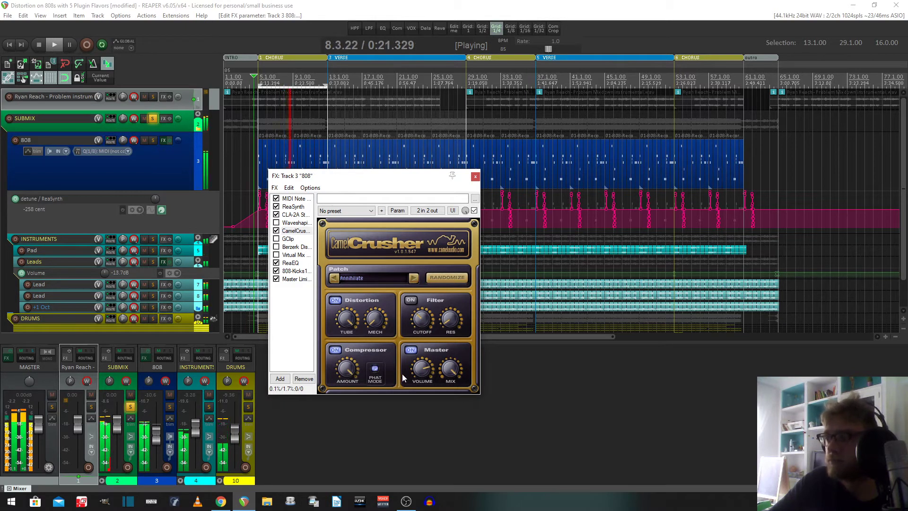
left_click(374, 370)
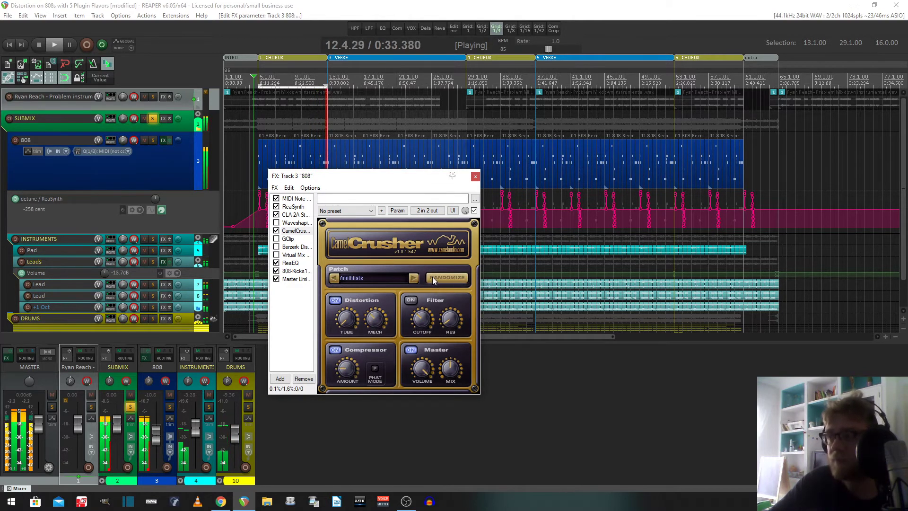
key("space")
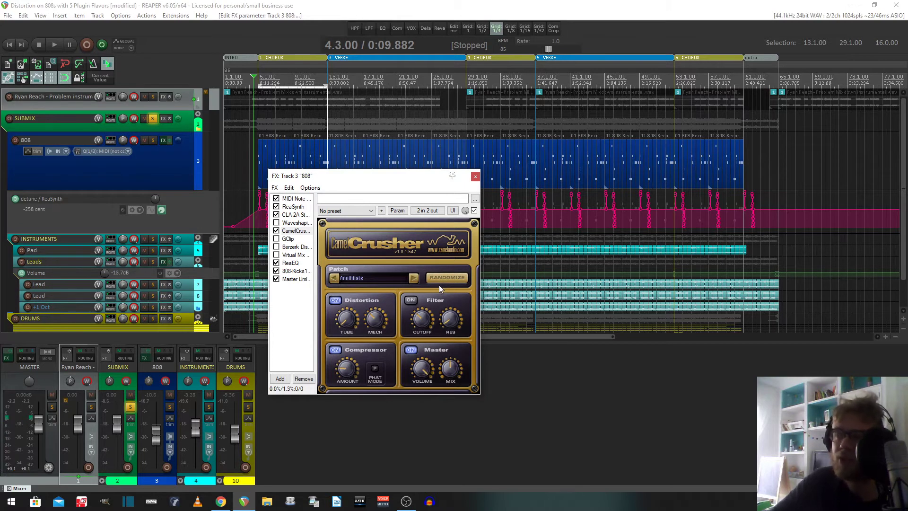
Bypass CamelCrusher, enable GClip on the 808 track and set its softness to 100%
left_click(276, 231)
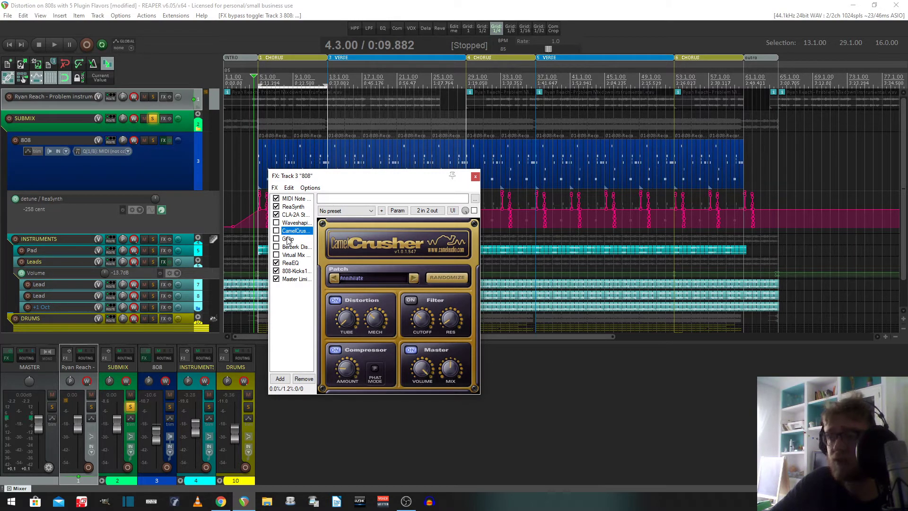
left_click(288, 239)
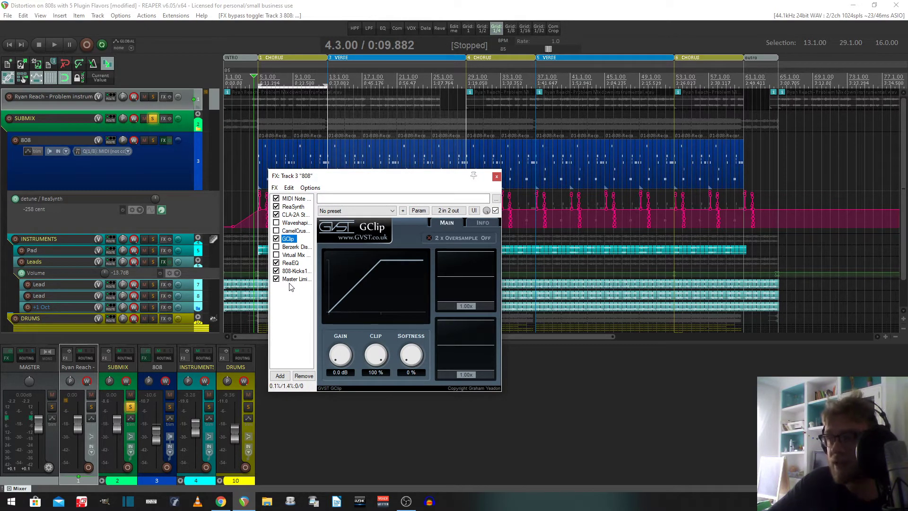
left_click_drag(416, 365, 379, 274)
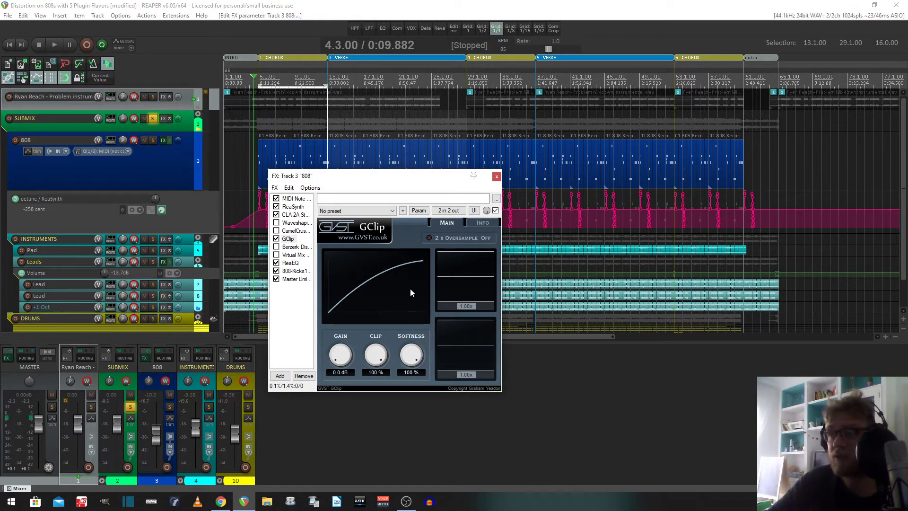
Set GClip's softness to 0% and its gain to 12 dB, and play the chorus
left_click_drag(411, 360, 399, 472)
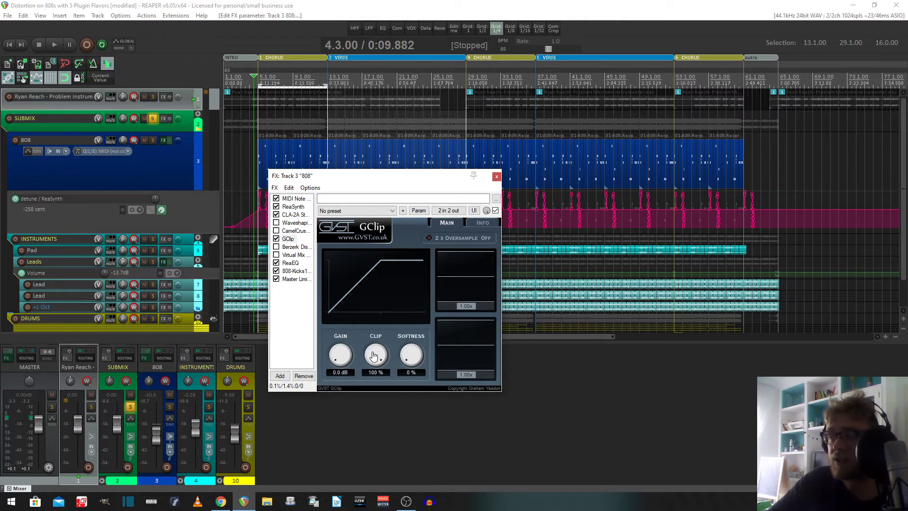
left_click_drag(341, 364, 340, 312)
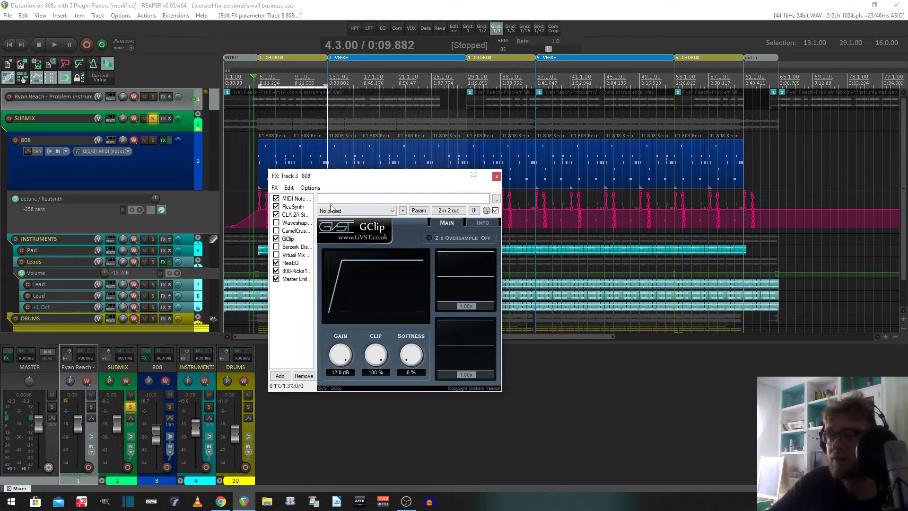
key("space")
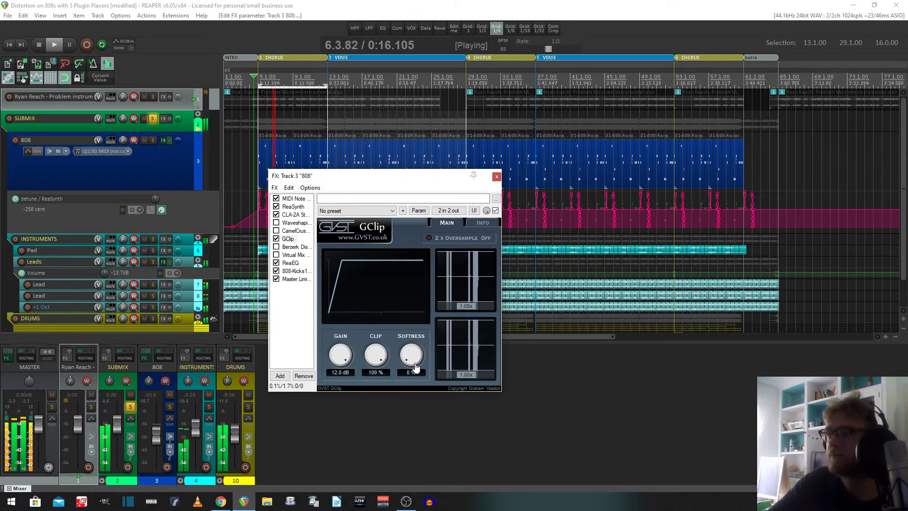
Sweep GClip's softness up to 100% and back down to 2% during playback, and stop
left_click_drag(415, 368, 413, 166)
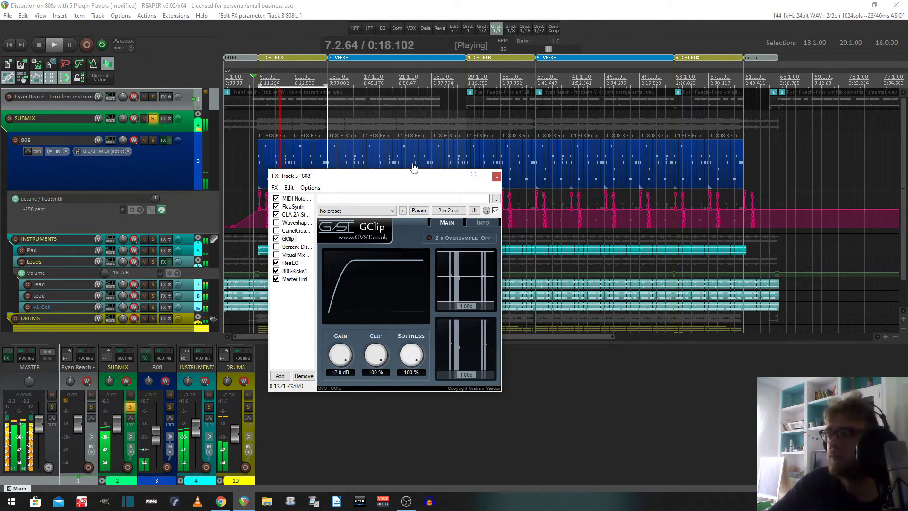
left_click_drag(413, 167, 401, 464)
key("space")
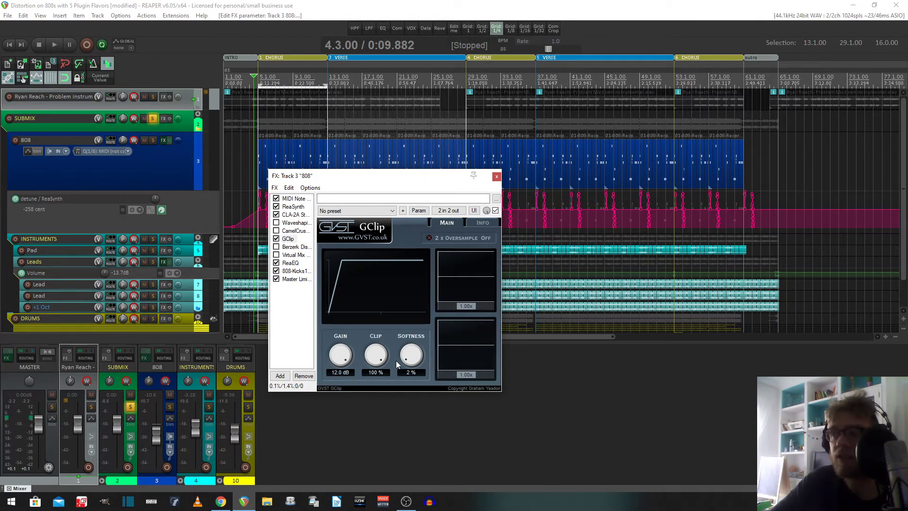
Bypass GClip, enable Berzerk Distortion on the 808 track and display its interface
left_click(277, 246)
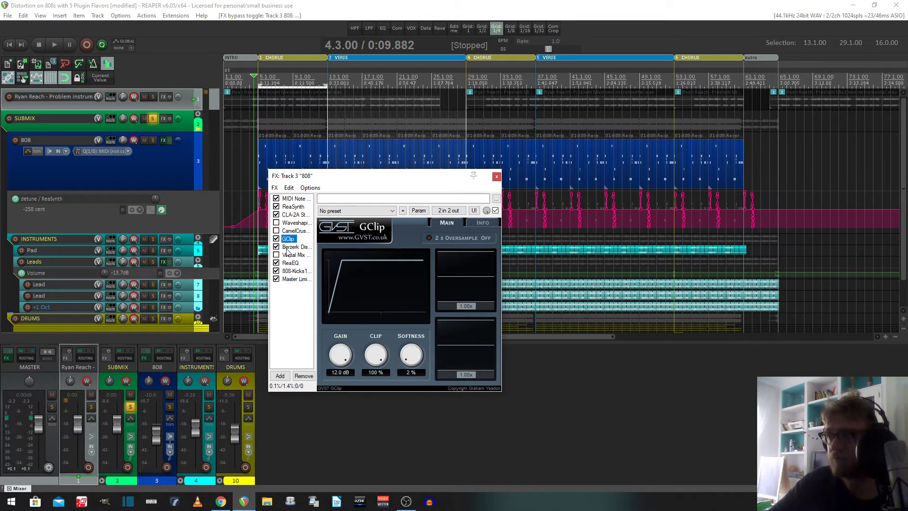
left_click(276, 238)
left_click(294, 246)
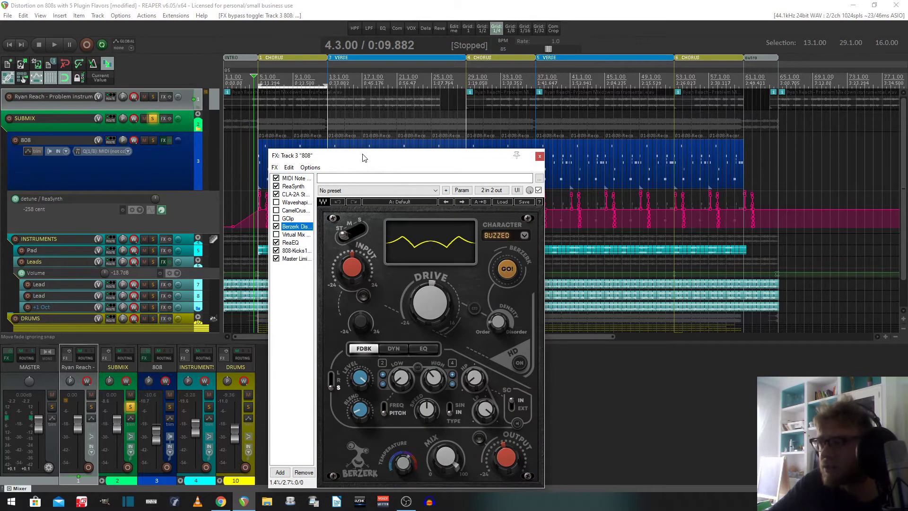
left_click_drag(364, 156, 353, 102)
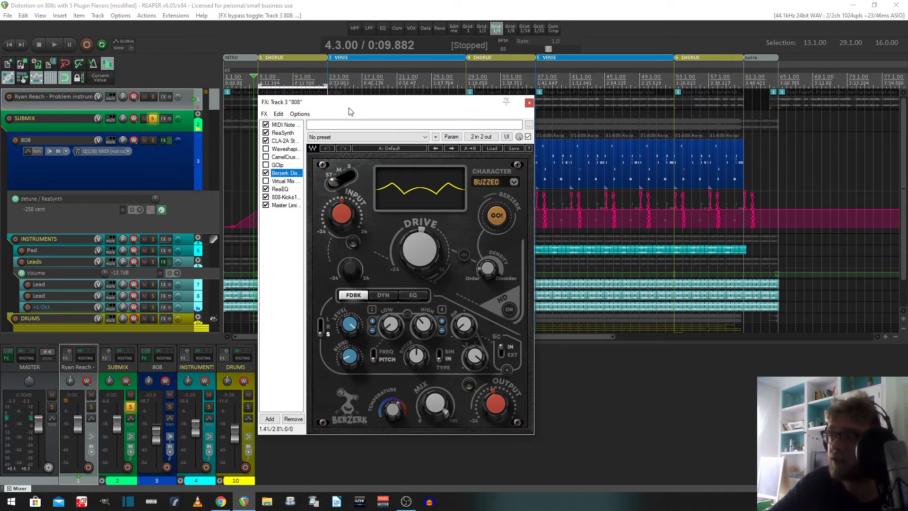
left_click_drag(350, 111, 371, 122)
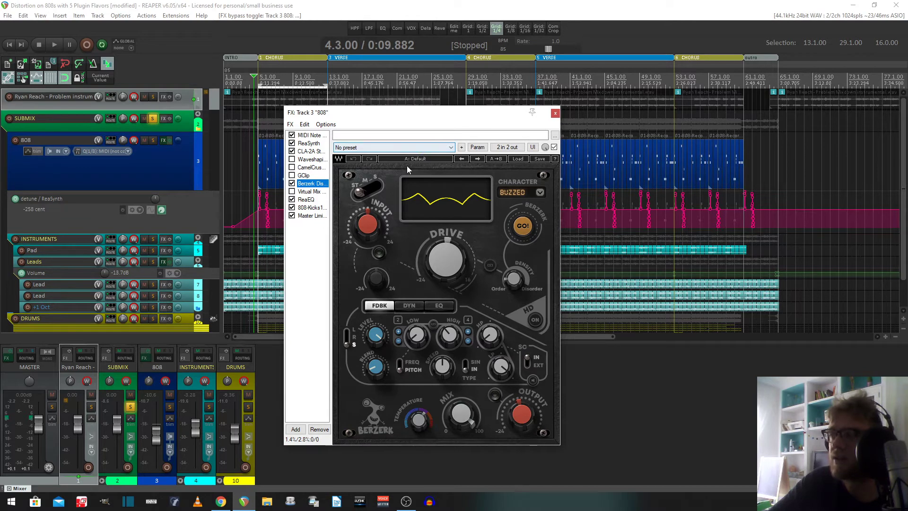
Raise Berzerk's drive slightly and look through its dynamics and EQ sections, returning to the feedback section
mouse_move(451, 272)
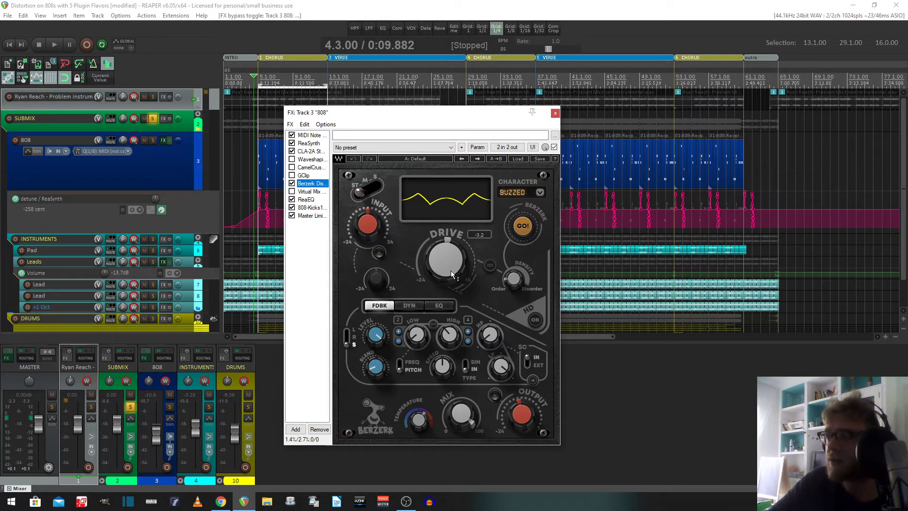
mouse_move(451, 271)
left_mouse_down()
mouse_move(451, 244)
mouse_move(451, 258)
left_mouse_up()
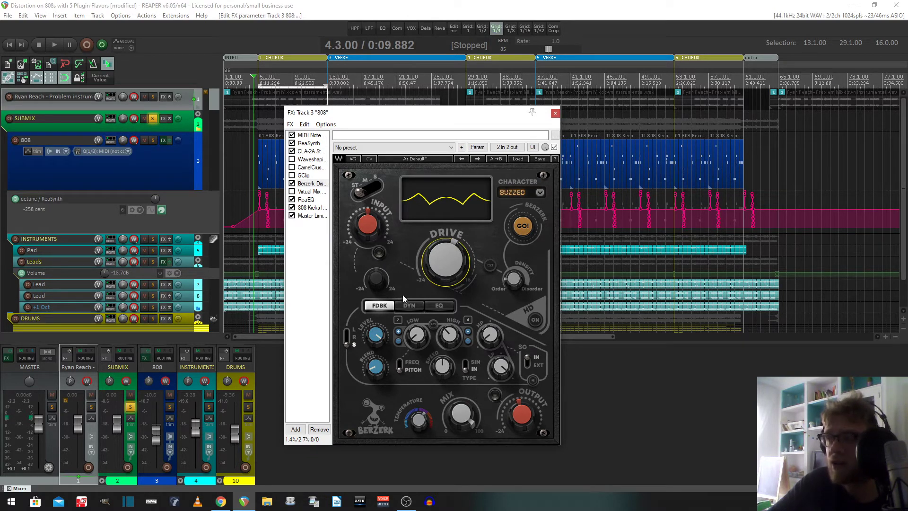
left_click(401, 306)
left_click(392, 307)
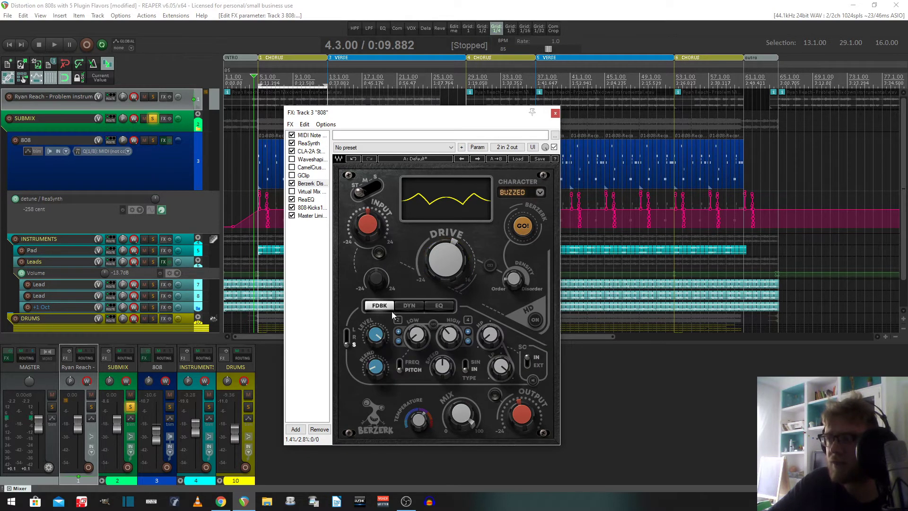
left_click(436, 307)
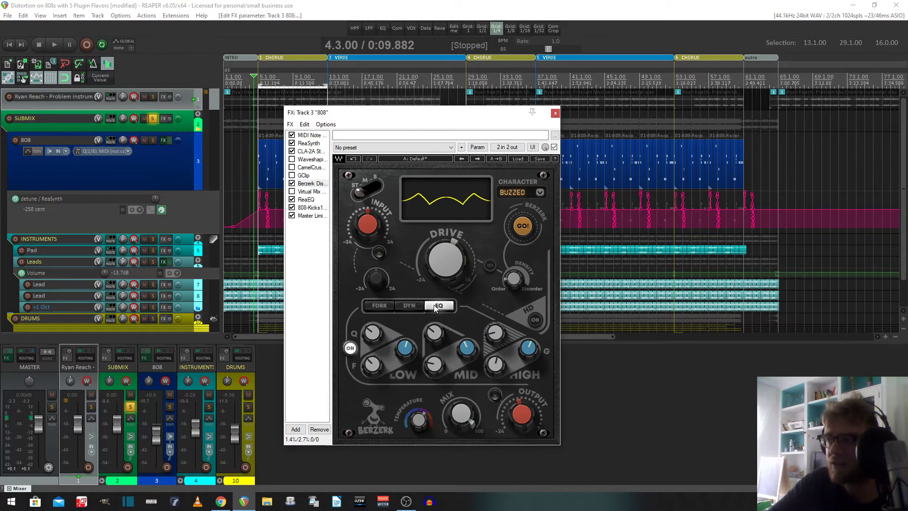
left_click(375, 308)
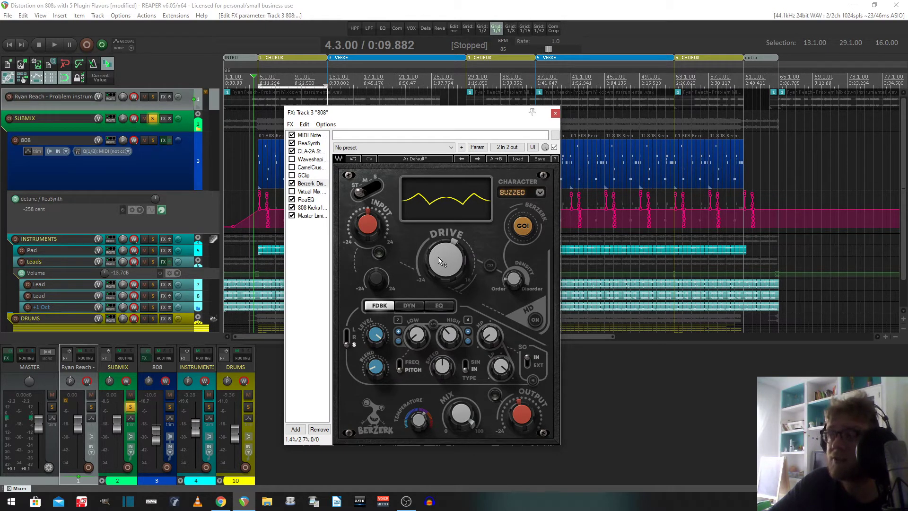
Raise Berzerk's drive further and play the chorus while boosting the EQ's high gain to about 10 and setting temperature to 100
left_click_drag(438, 257, 437, 242)
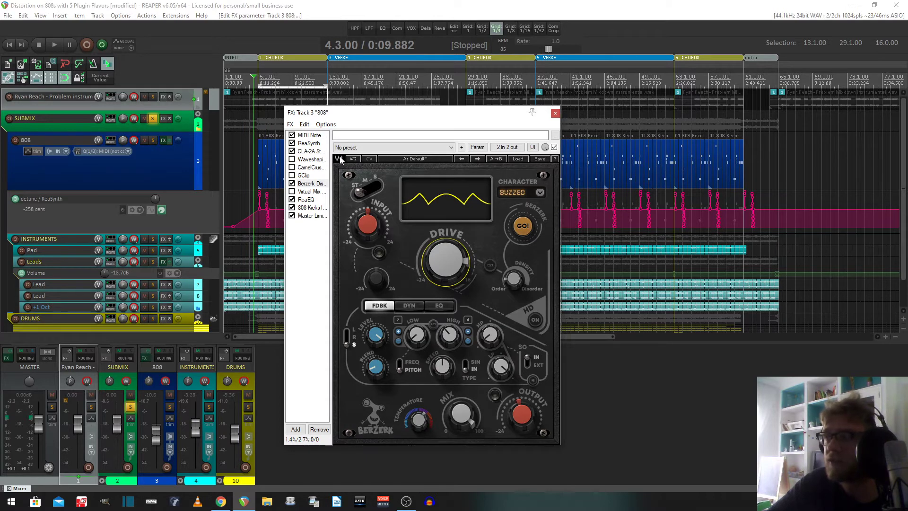
key("space")
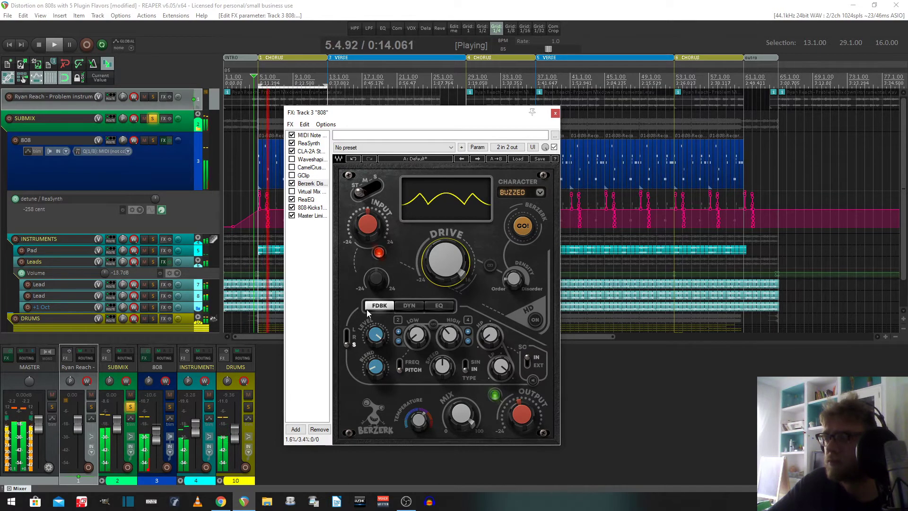
left_click(430, 305)
mouse_move(435, 334)
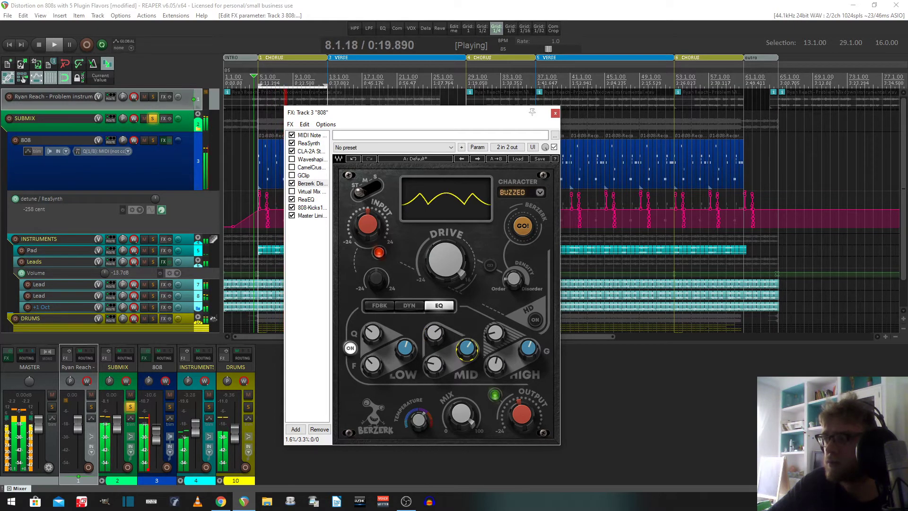
left_click_drag(528, 349, 528, 343)
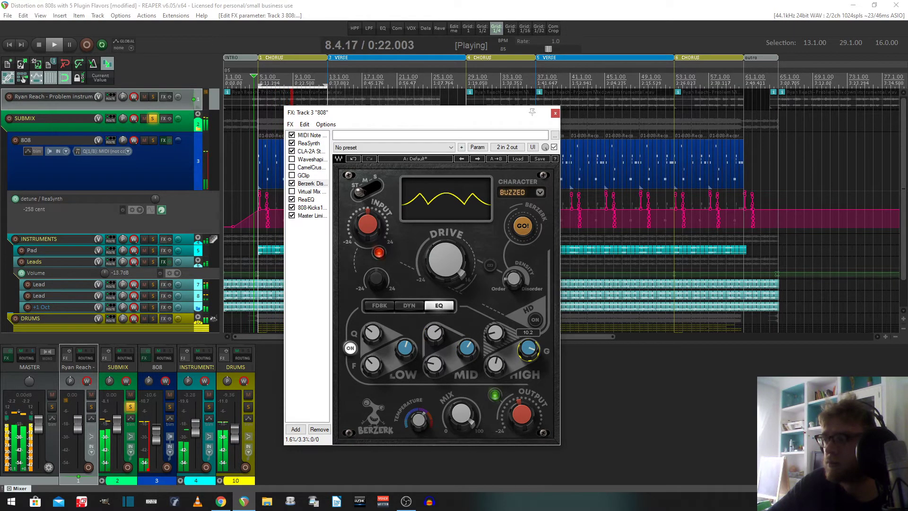
left_click(409, 430)
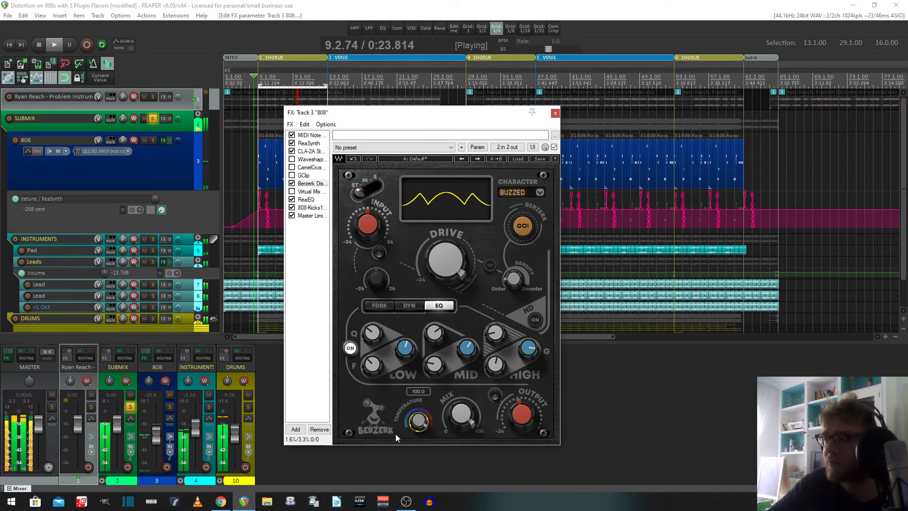
Audition other Berzerk distortion characters during playback, including Dizzy and Squashed, and stop
left_click(527, 193)
left_click(528, 193)
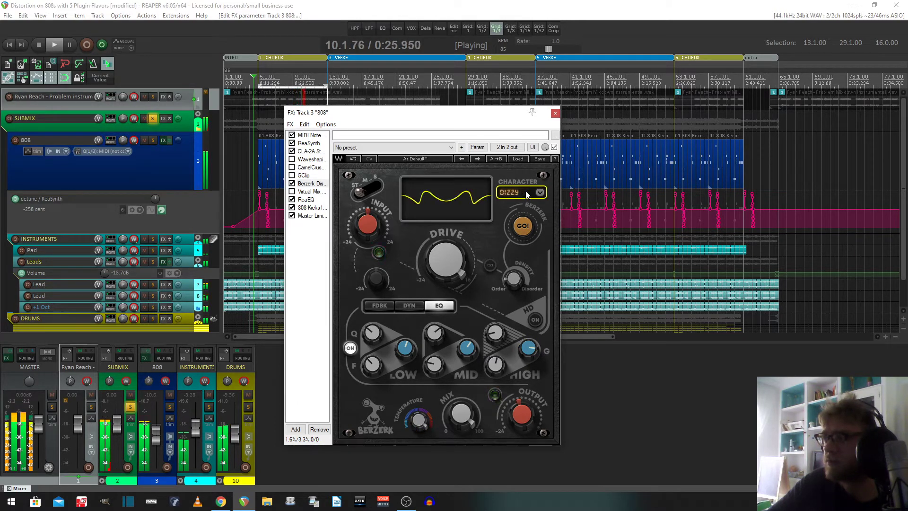
left_click(527, 194)
left_click(527, 196)
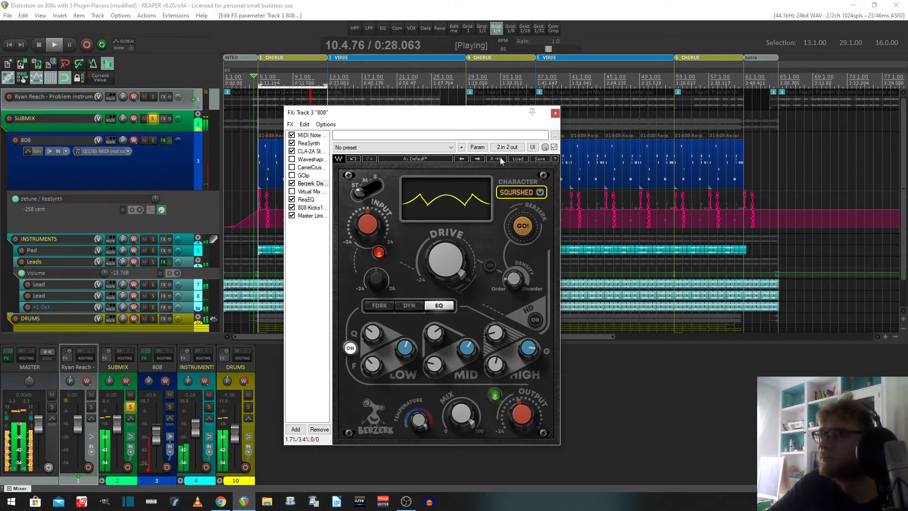
key("space")
Load the Drums Mean artist preset in Berzerk and play the chorus with it
left_click(517, 159)
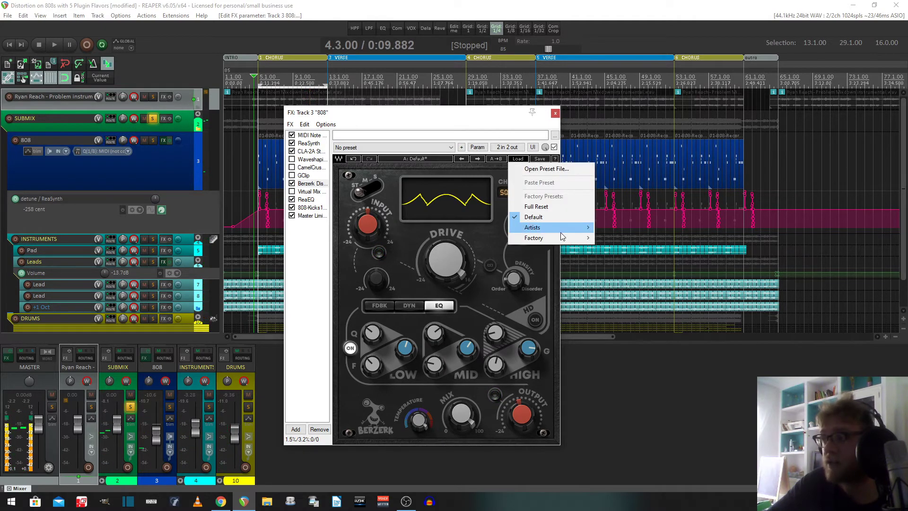
mouse_move(544, 228)
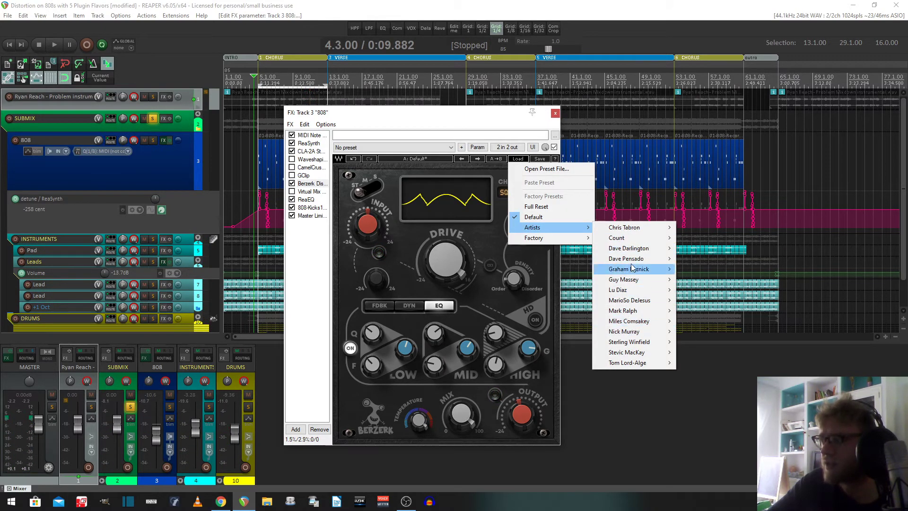
mouse_move(674, 332)
left_click(688, 352)
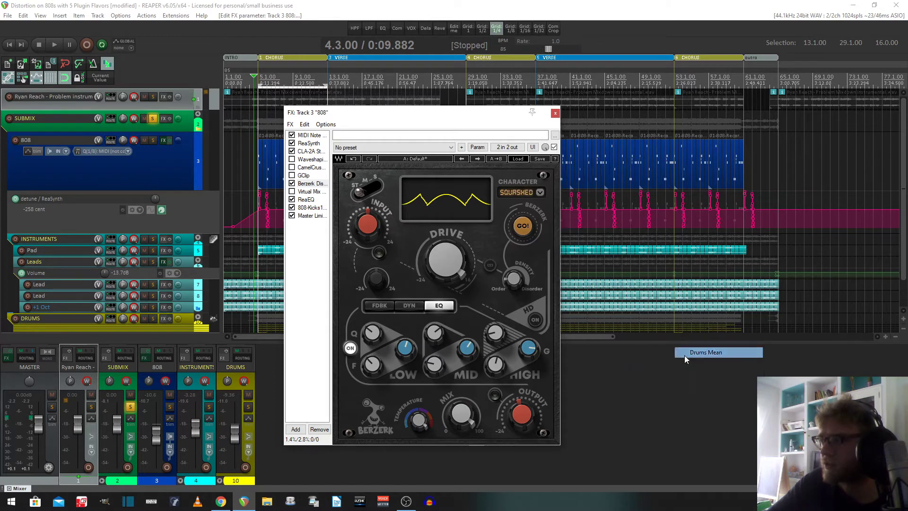
key("space")
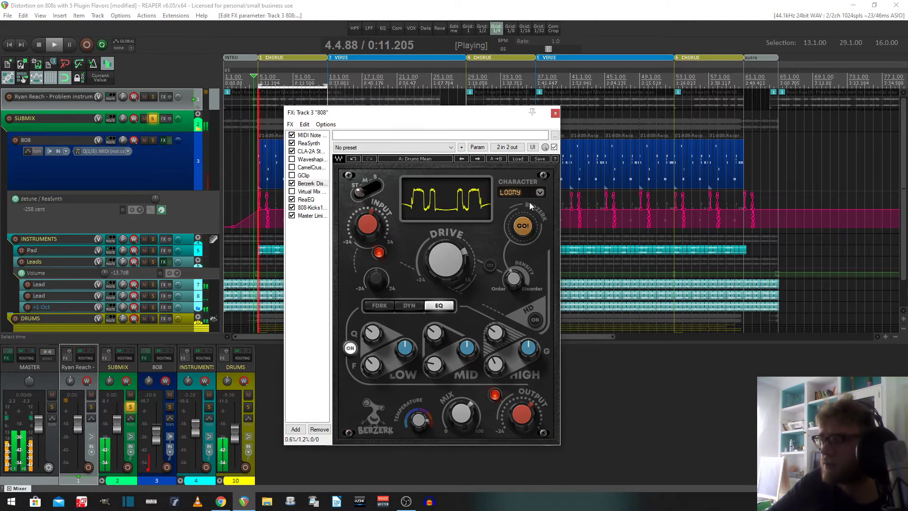
Change Berzerk's character to Fuzzed and set its mix to 65.9 during playback, and stop
scroll(524, 192, "up", 1)
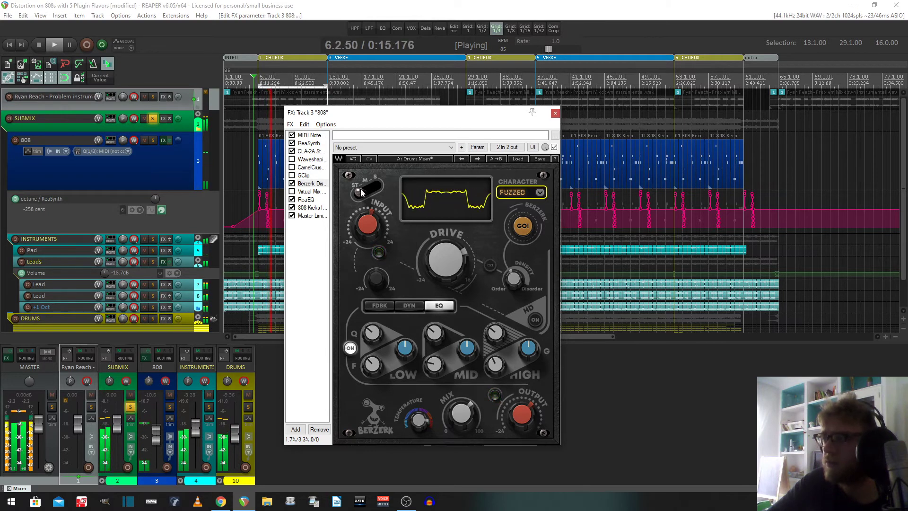
mouse_move(461, 414)
left_mouse_down()
mouse_move(461, 438)
mouse_move(461, 397)
mouse_move(461, 412)
left_mouse_up()
left_click_drag(468, 403, 469, 406)
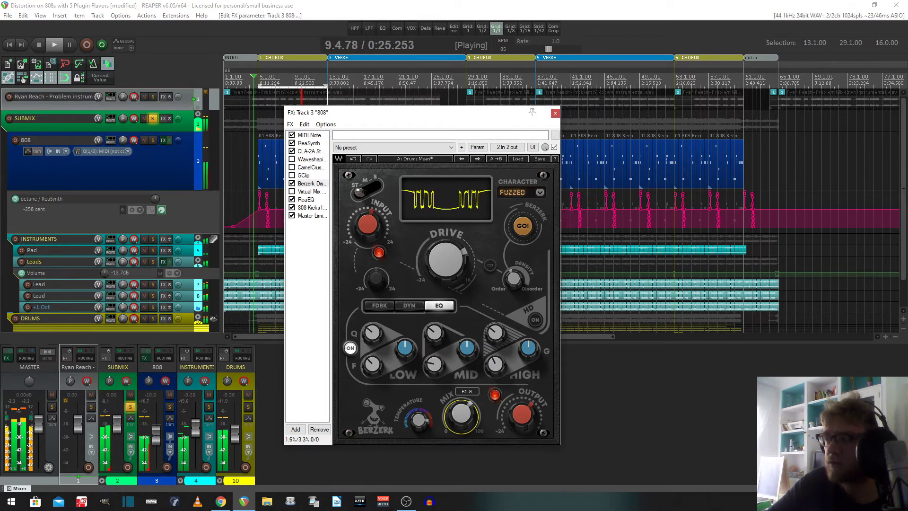
key("space")
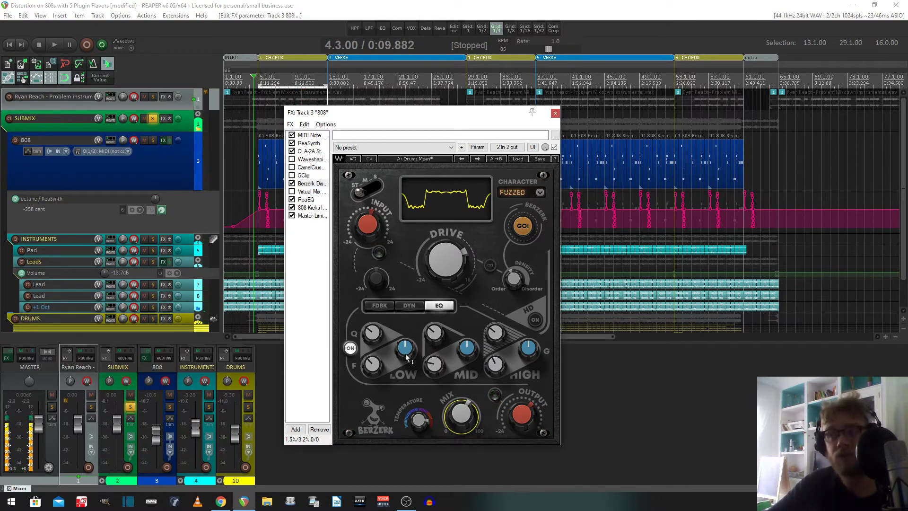
Bypass Berzerk Distortion and enable Slate Digital's Virtual Mix Rack on the 808 track
left_click(292, 184)
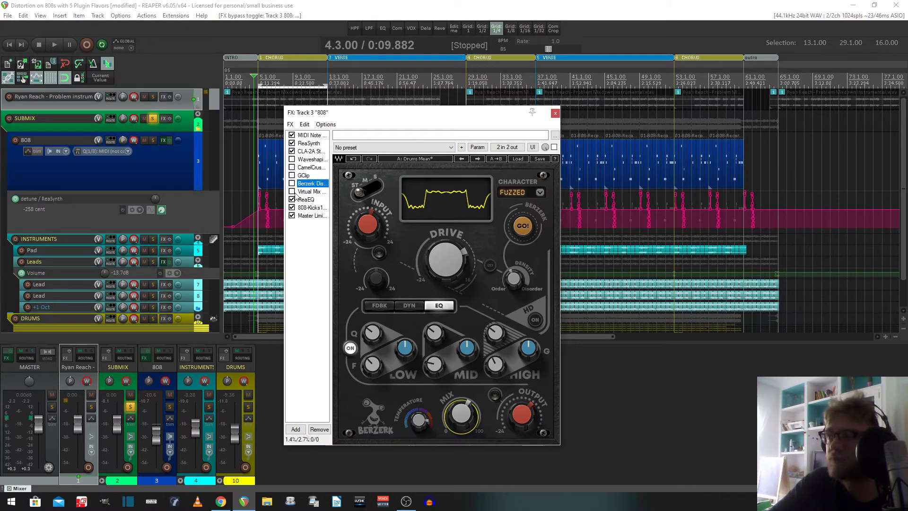
left_click(308, 192)
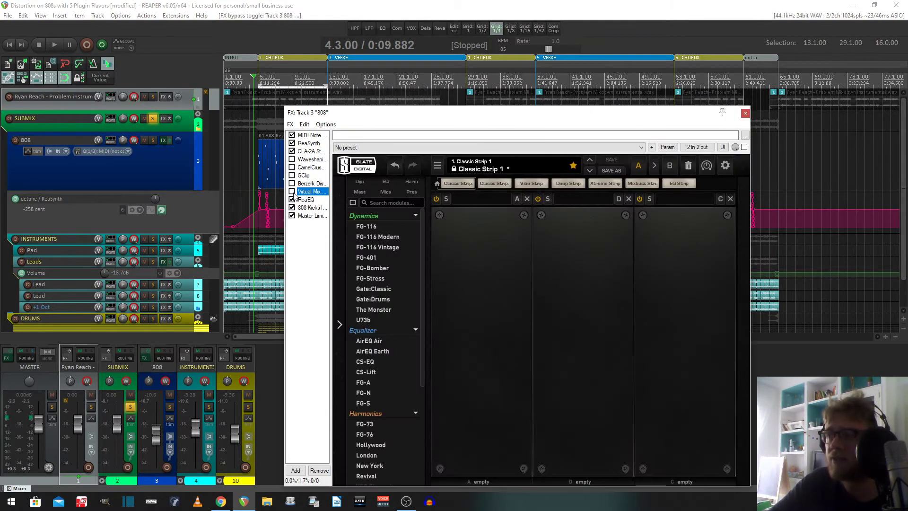
left_click(380, 279)
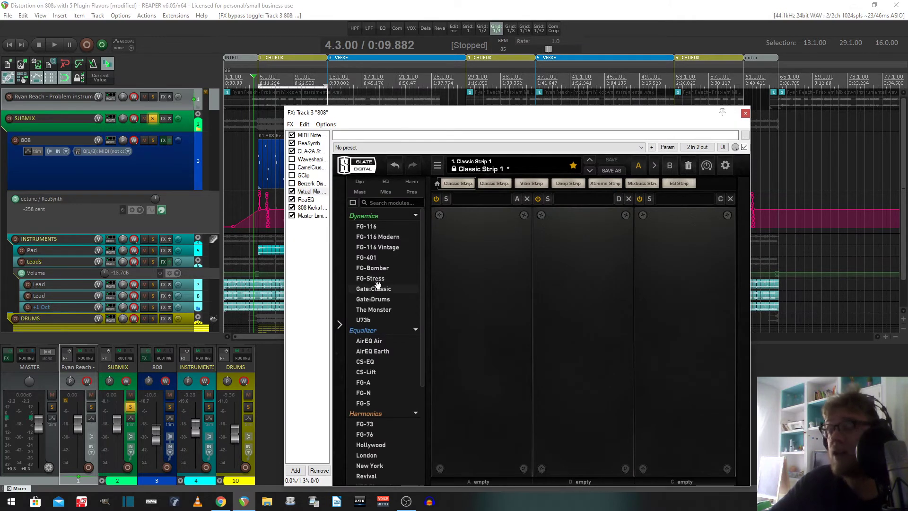
Browse the Virtual Mix Rack's dynamics, harmonics and preamp modules, and view the FG-76 description
scroll(406, 294, "down", 3)
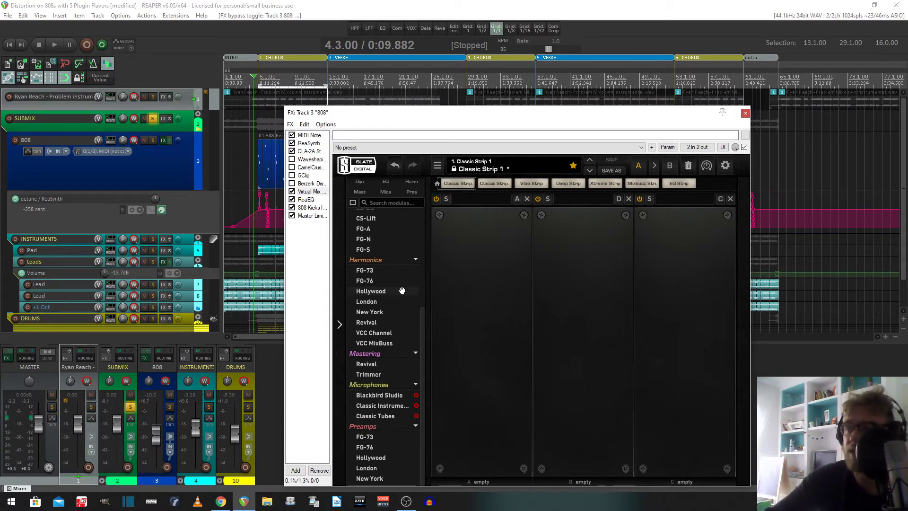
mouse_move(402, 291)
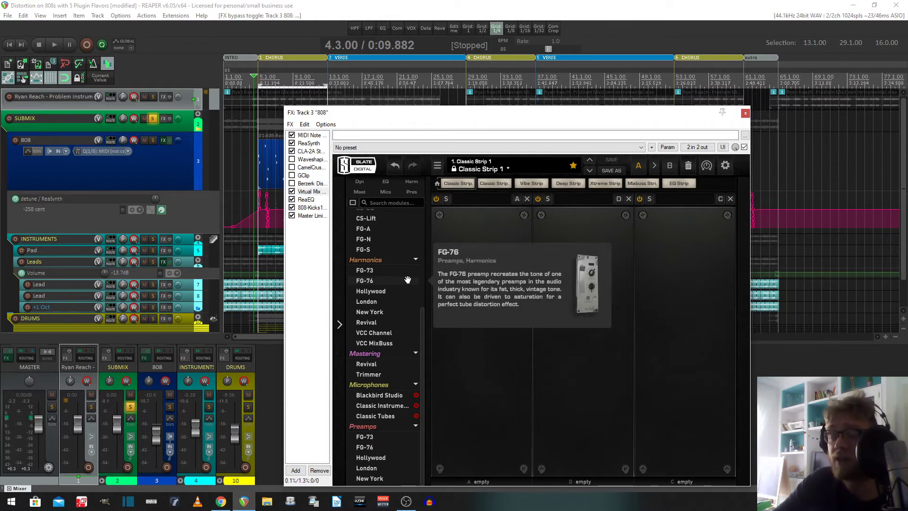
scroll(407, 279, "up", 3)
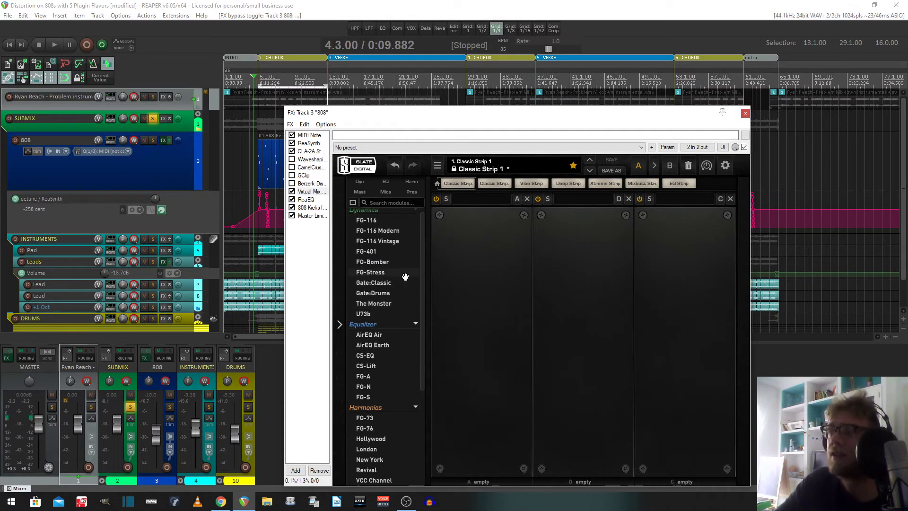
scroll(404, 277, "up", 1)
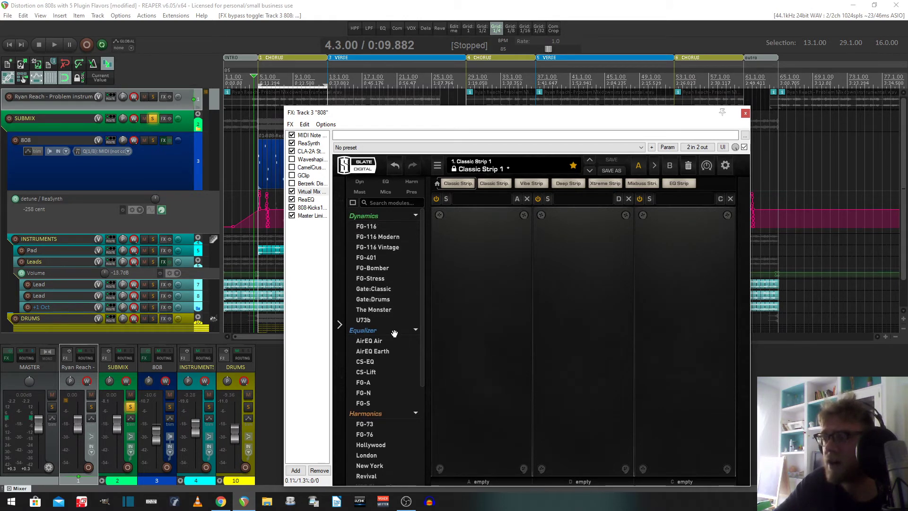
Add the FG-73 preamp module to the rack's first slot and widen the 808 effects window
scroll(394, 333, "down", 3)
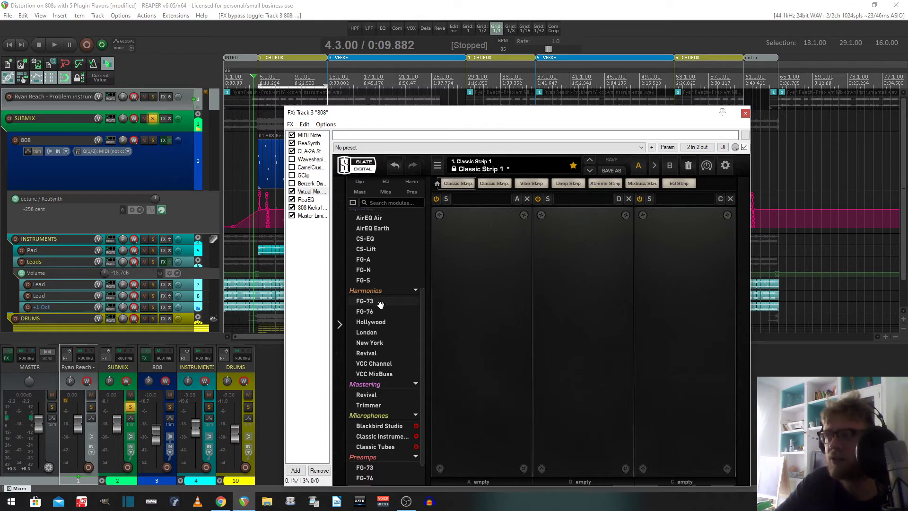
left_click_drag(413, 312, 458, 317)
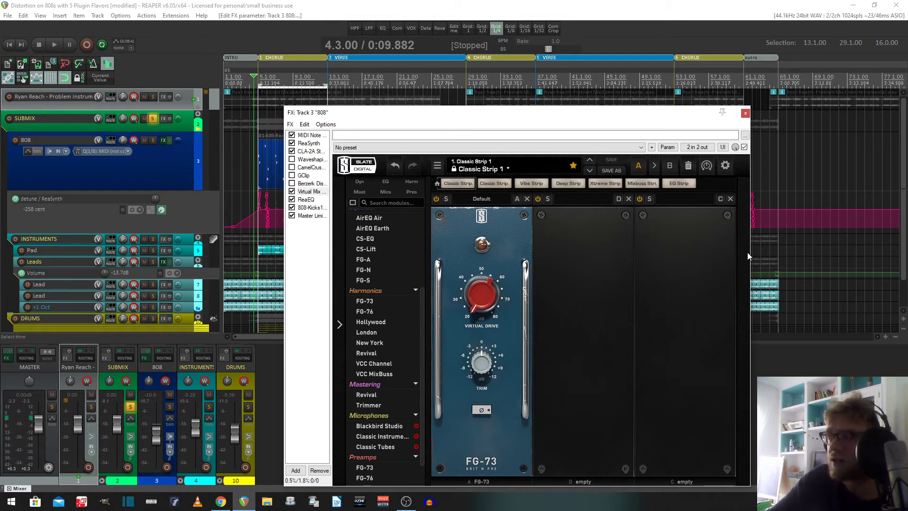
left_click_drag(749, 253, 832, 255)
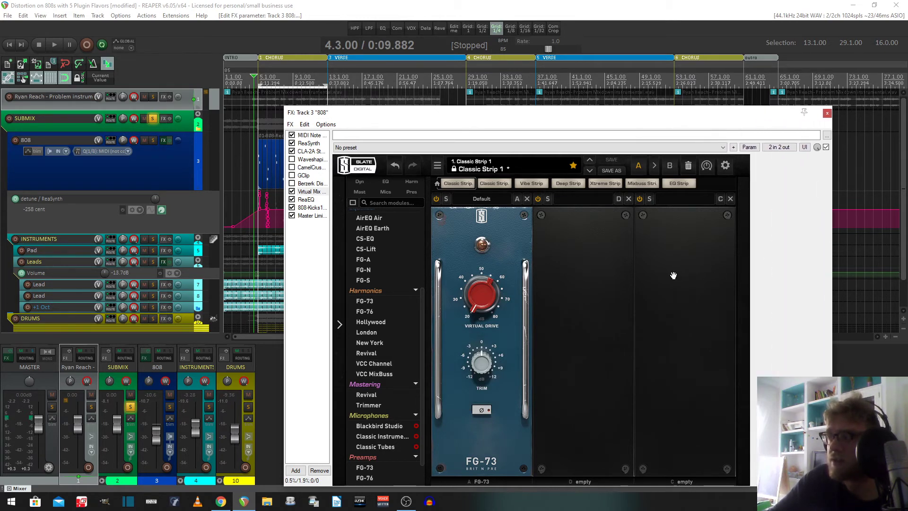
Raise the FG-73's virtual drive to 78.6 dB and trim to +12.0 dB while the chorus plays, and stop playback
key("space")
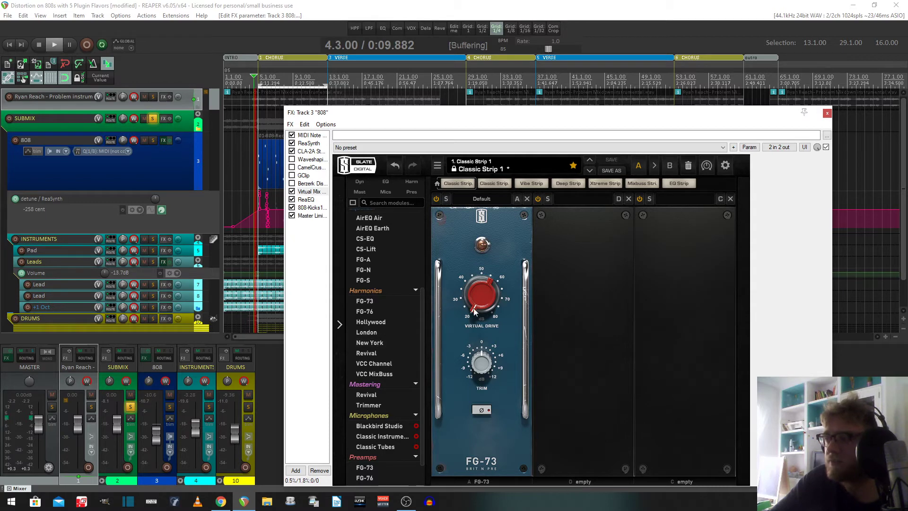
left_click_drag(479, 294, 480, 208)
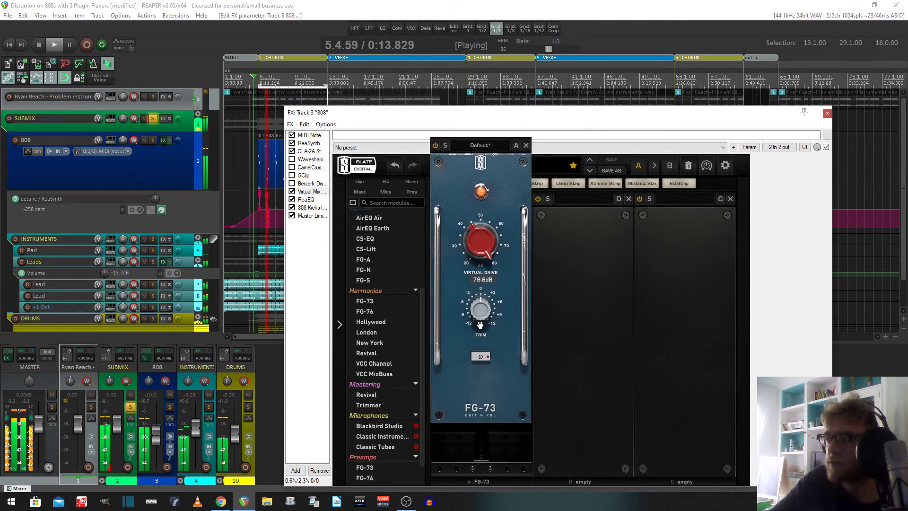
left_click_drag(480, 363, 482, 294)
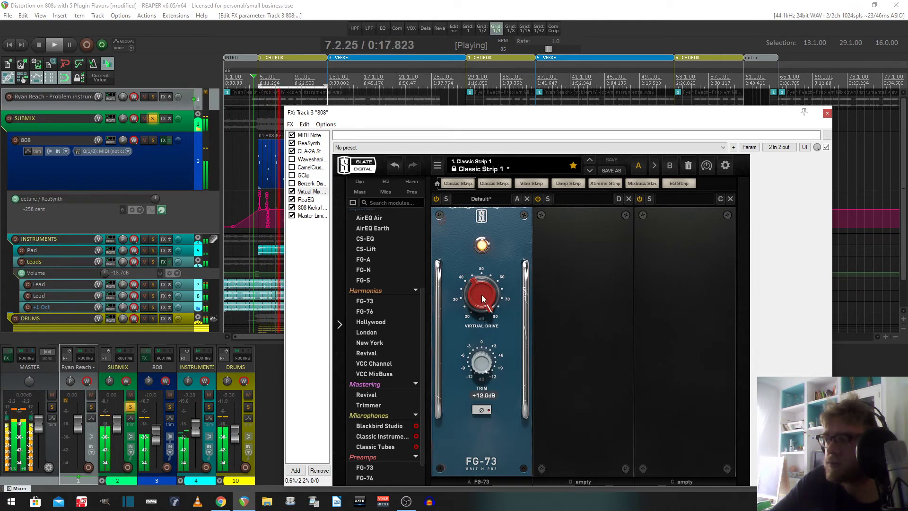
mouse_move(481, 294)
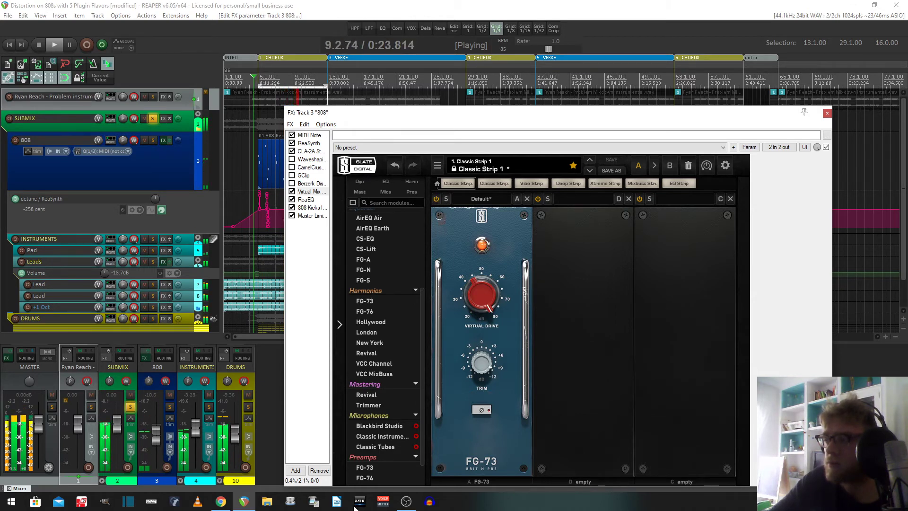
key("space")
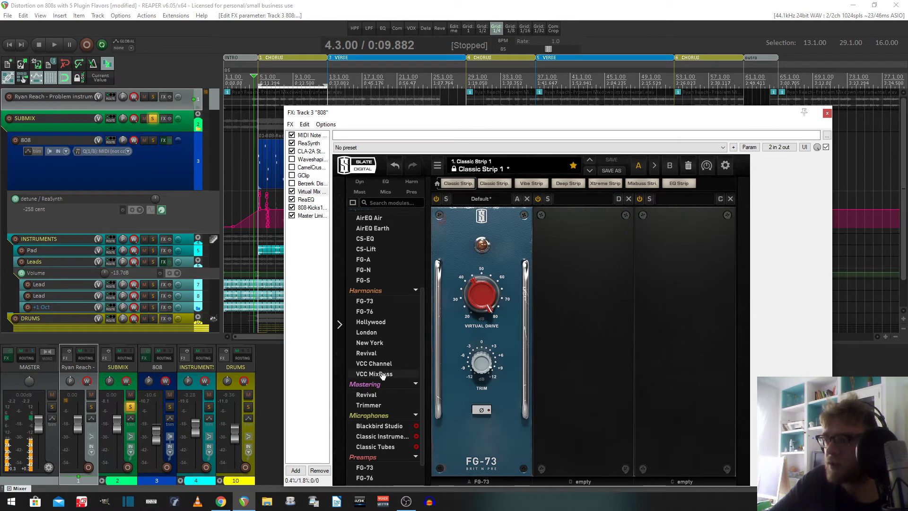
Try VCC MixBuss in the rack's second slot and replace it with VCC Channel
left_click_drag(374, 373, 547, 363)
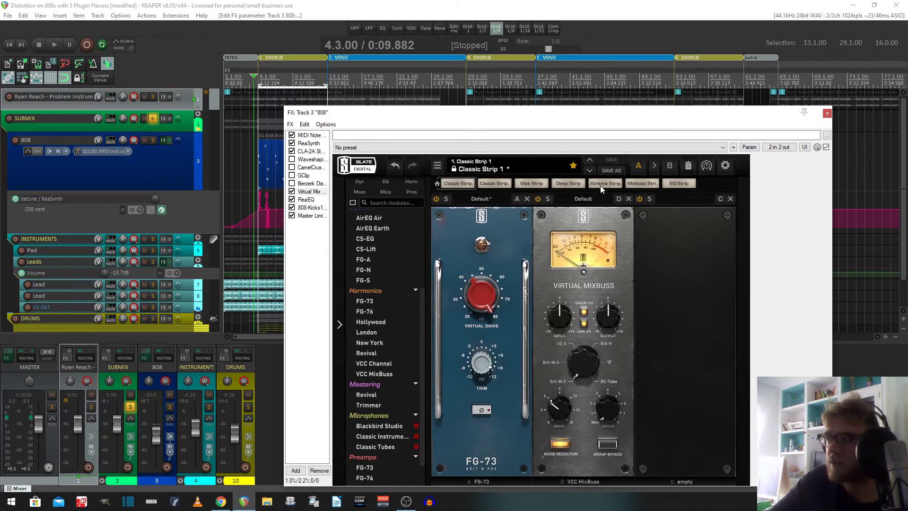
left_click(628, 199)
left_click_drag(363, 365, 567, 338)
Set the VCC Channel's input to +18.0 dB and drive to 18.0 dB, and audition the chorus
scroll(571, 335, "up", 10)
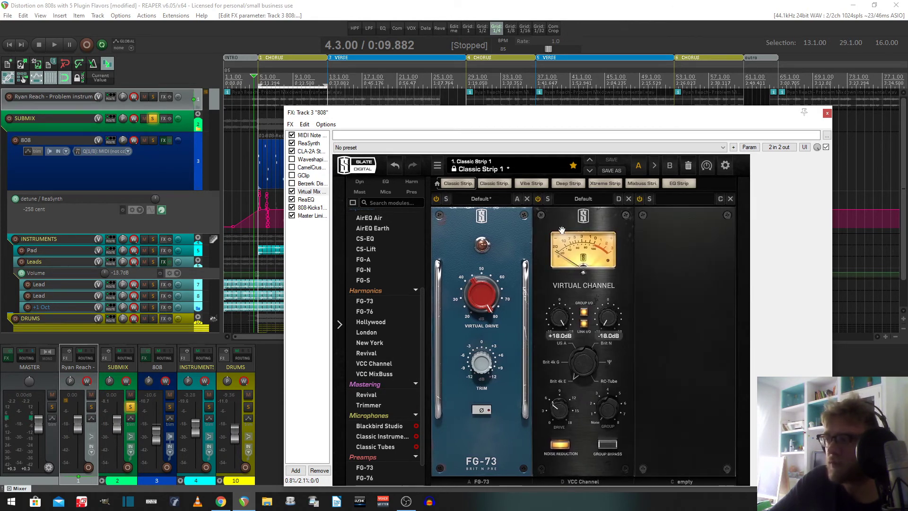
scroll(560, 416, "up", 8)
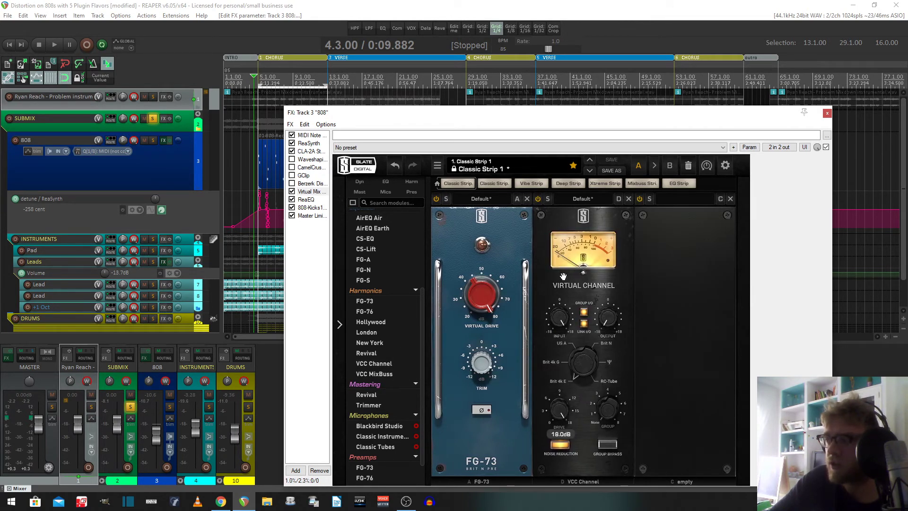
key("space")
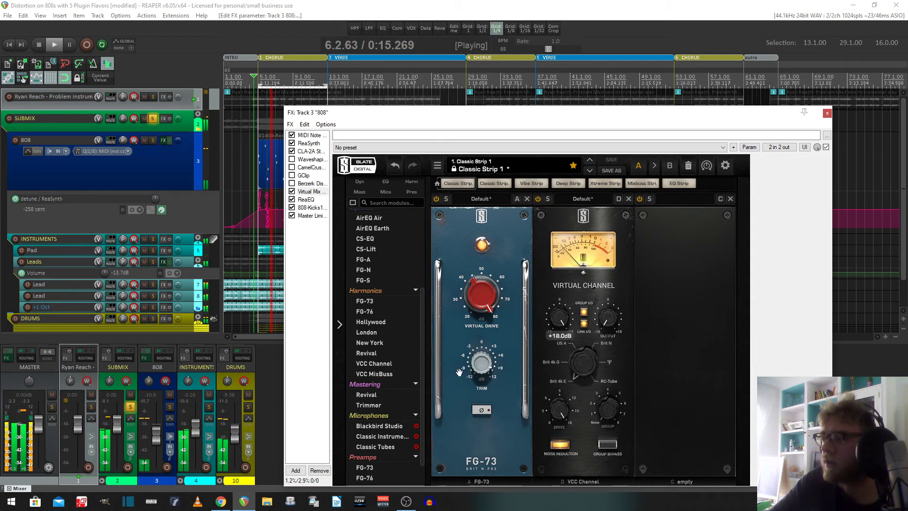
key("space")
Add the London module to the rack's third slot and set its saturation to 10.0
left_click_drag(366, 332, 669, 328)
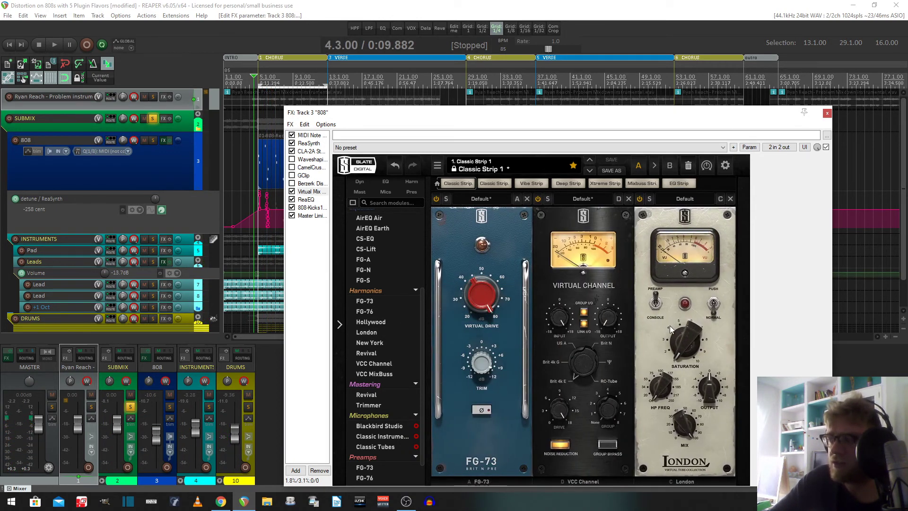
left_click_drag(693, 350, 693, 326)
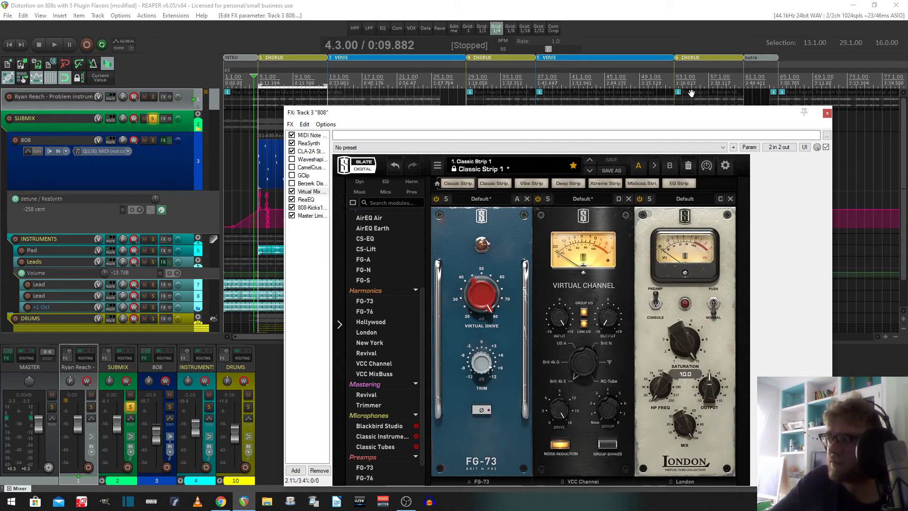
Switch London from Normal to Push and adjust its output while the chorus plays, and stop playback
key("space")
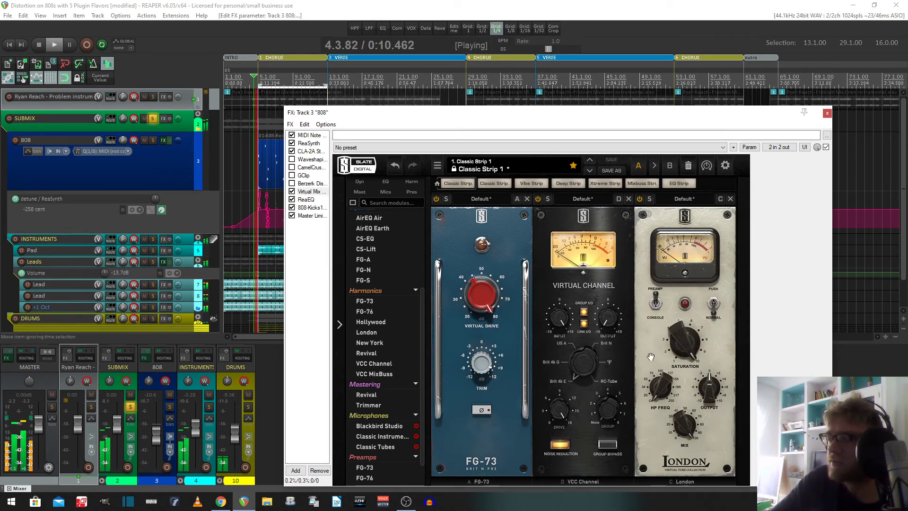
left_click(655, 305)
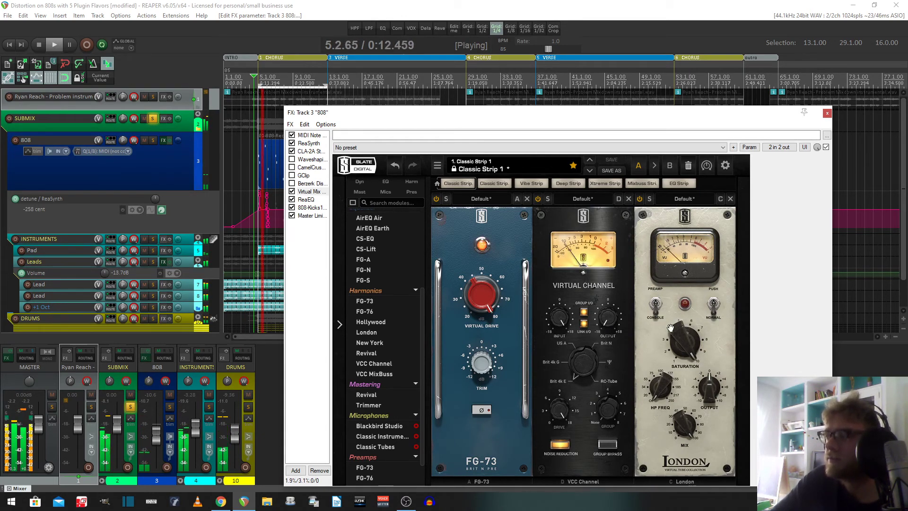
left_click(713, 302)
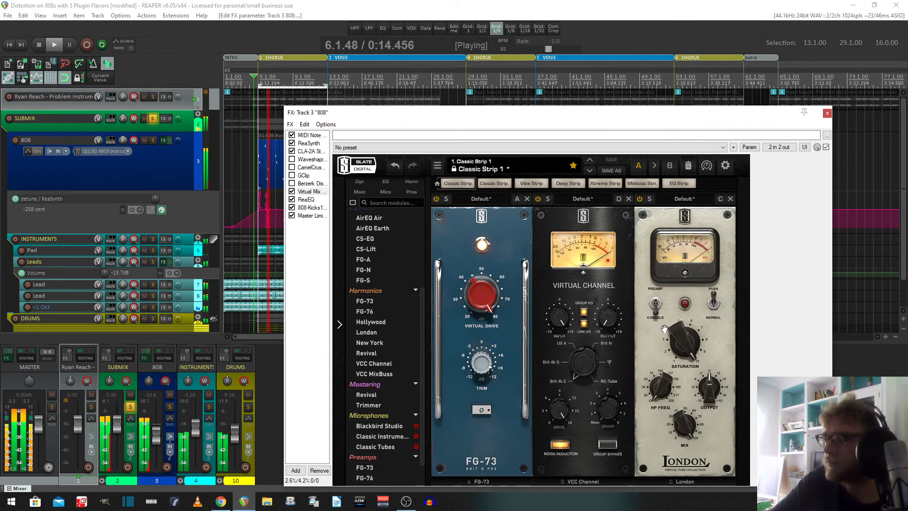
mouse_move(708, 399)
left_click_drag(708, 398, 715, 348)
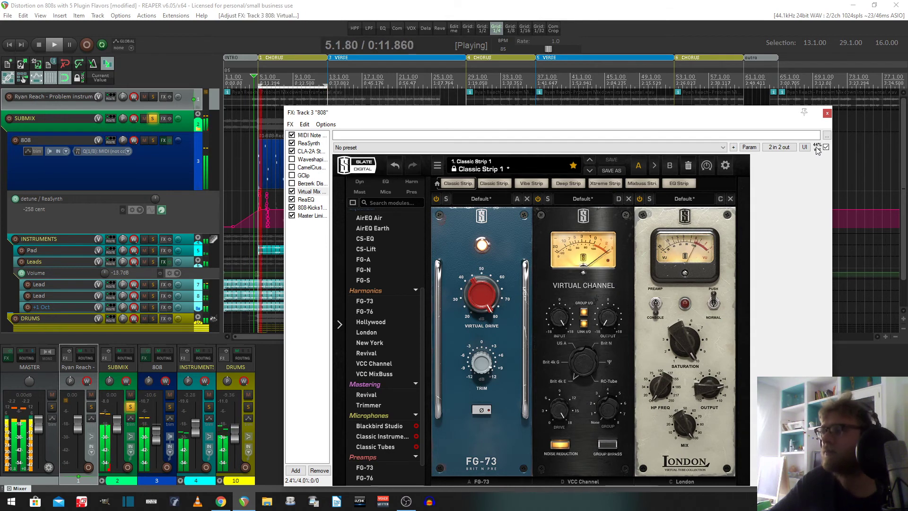
key("space")
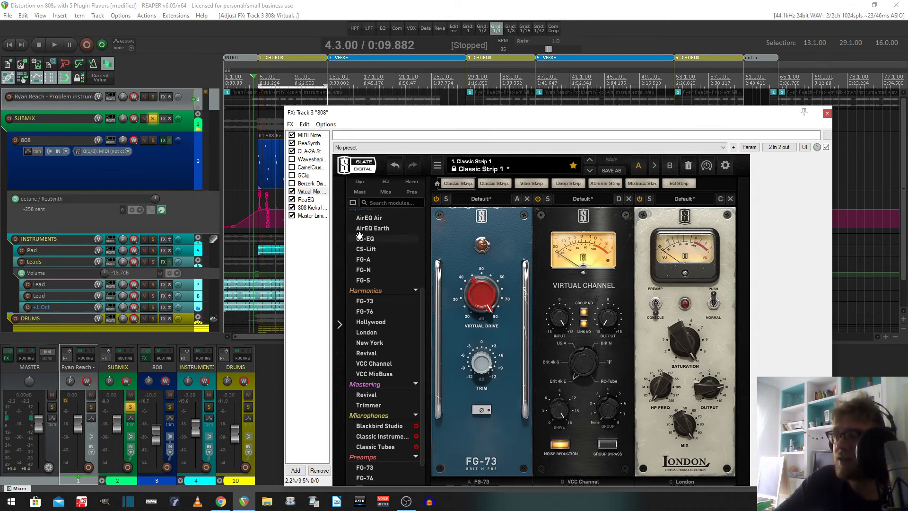
Insert the FG-S equalizer before London and boost its HMF gain to +8.93 dB
scroll(381, 258, "up", 3)
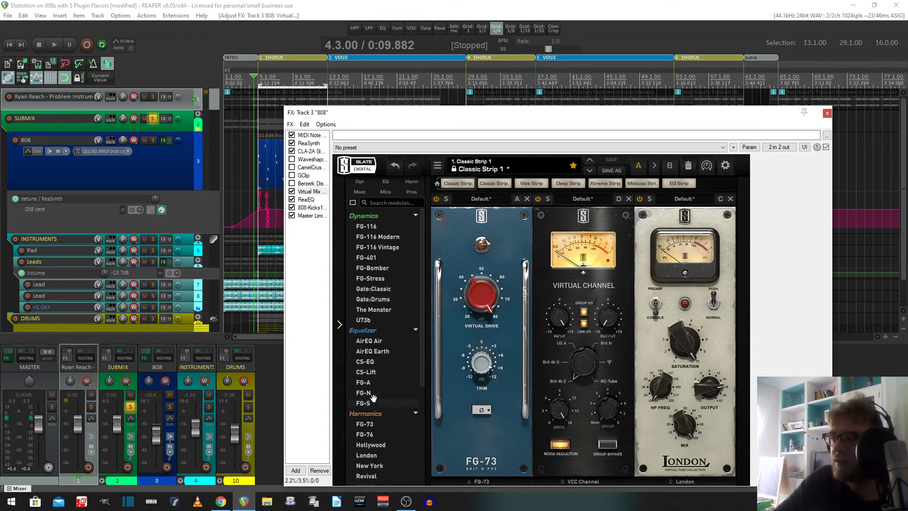
left_click_drag(369, 403, 642, 377)
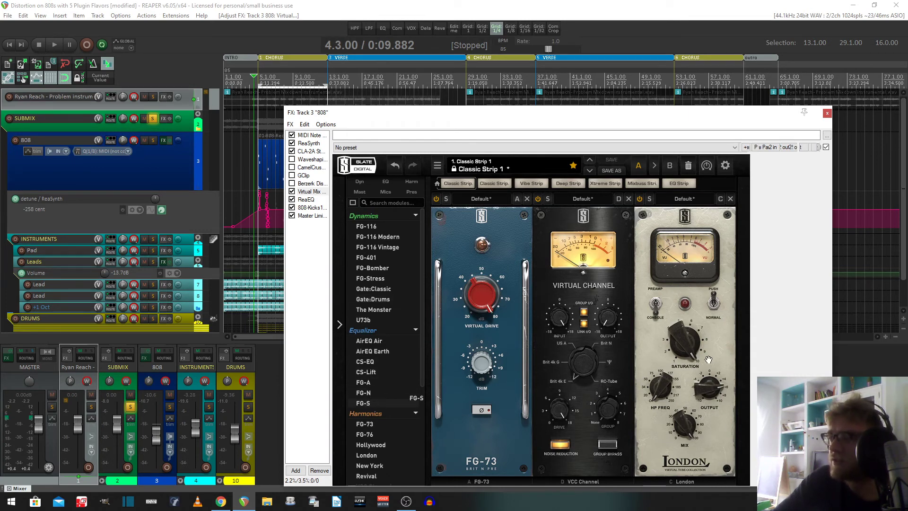
left_click_drag(720, 356, 718, 353)
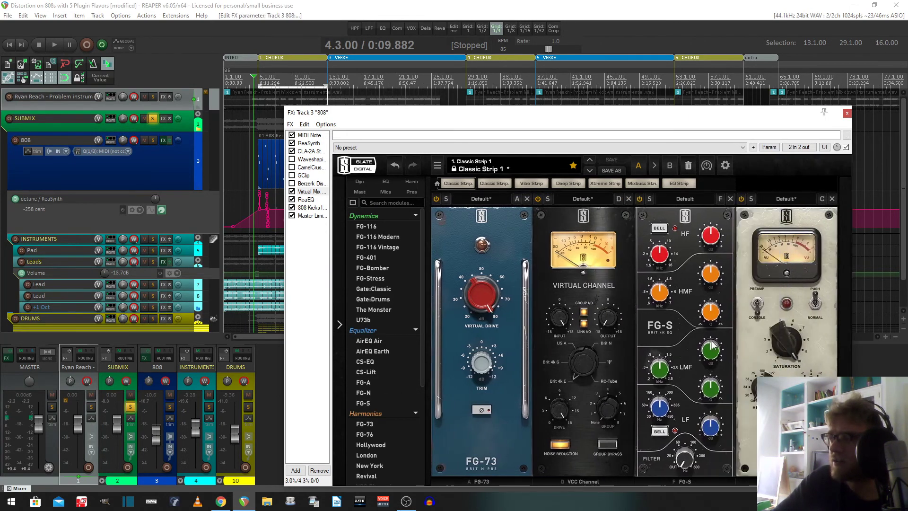
left_click_drag(710, 272, 712, 237)
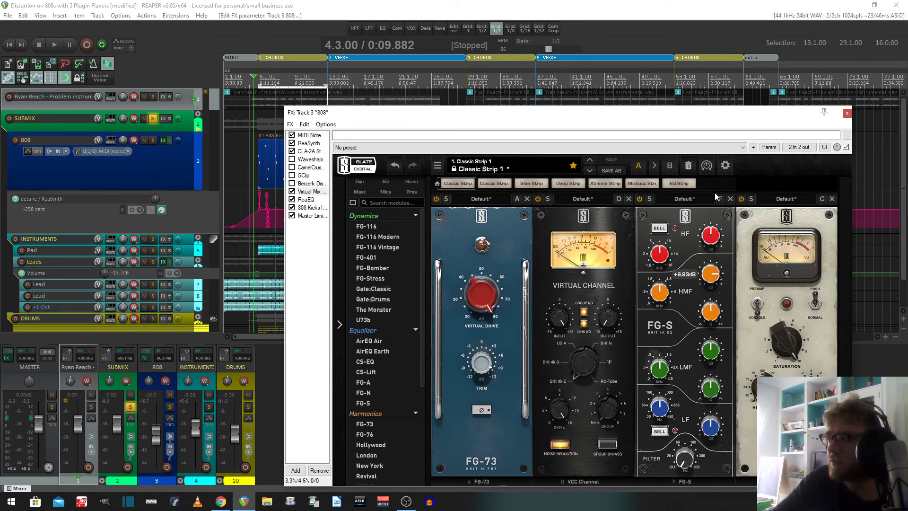
Audition the chorus through the boosted FG-S equalizer and remove that module from the rack
key("space")
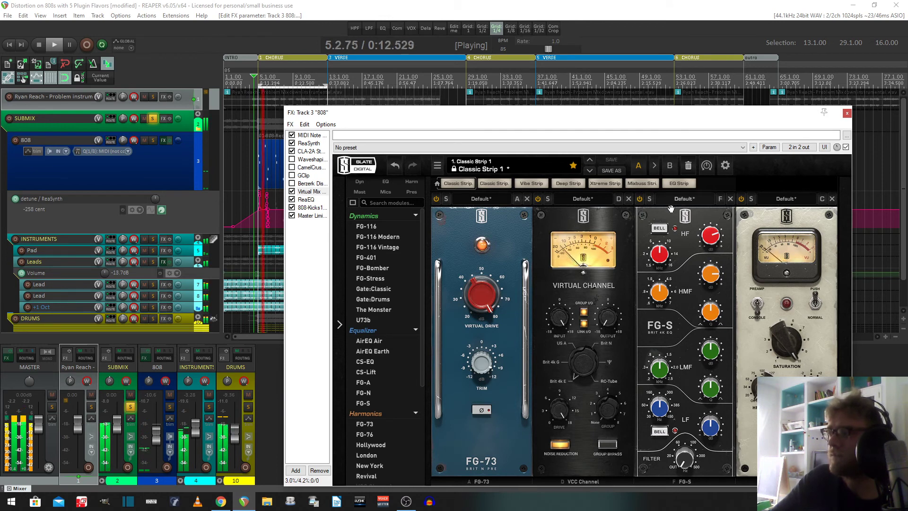
key("space")
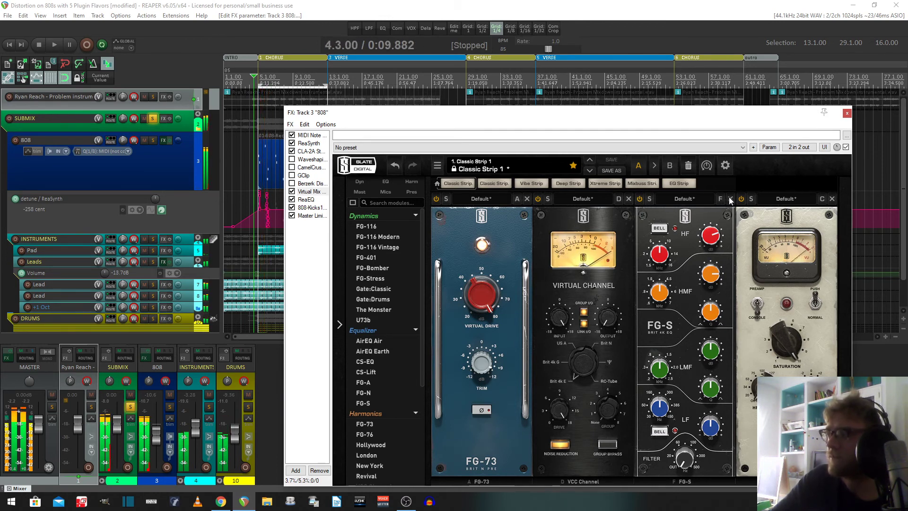
left_click(730, 199)
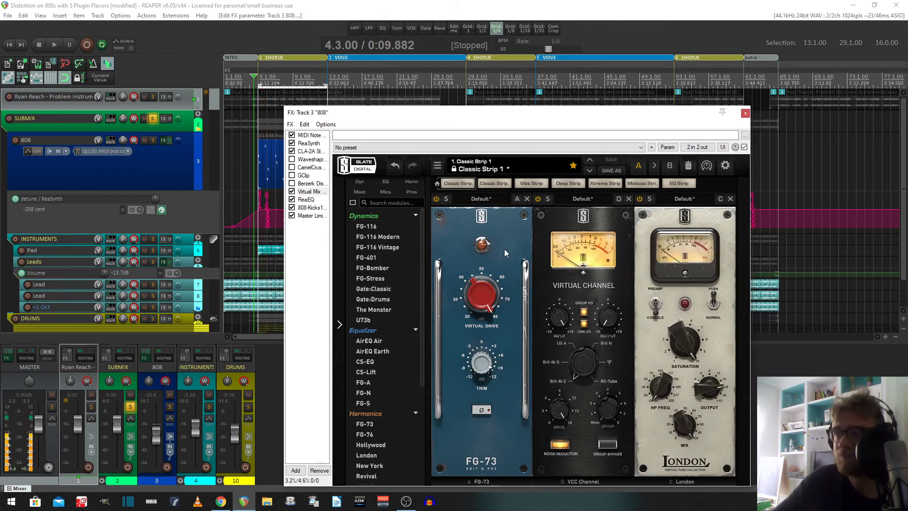
Bypass Virtual Mix Rack and audition the chorus with Waveshaping Distortion switched on and off
scroll(374, 286, "down", 3)
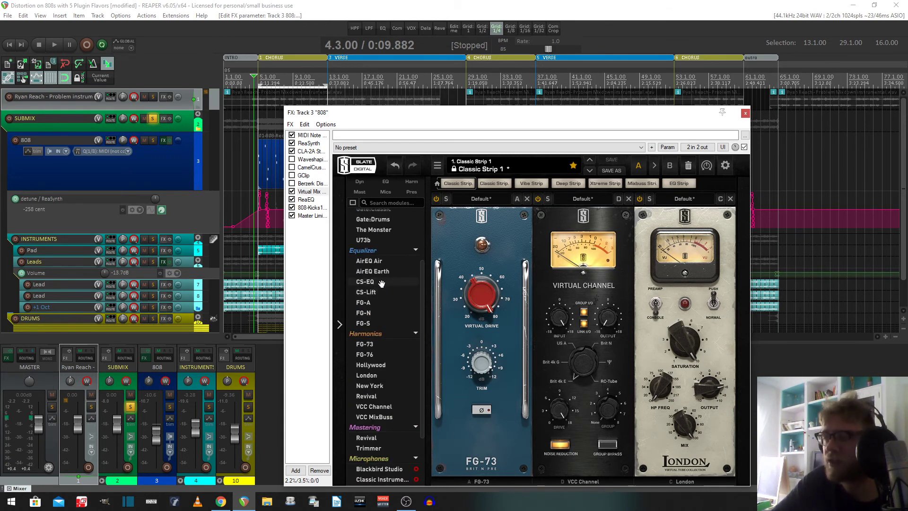
left_click(293, 192)
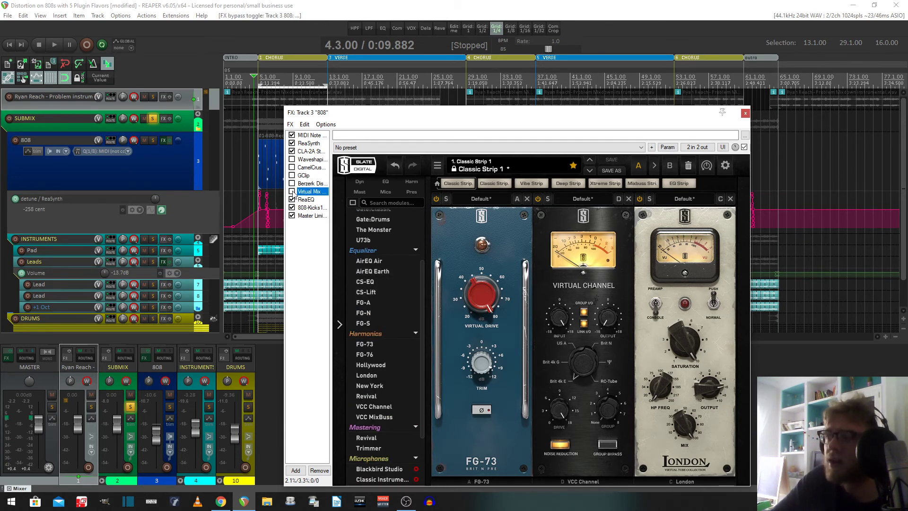
left_click(292, 159)
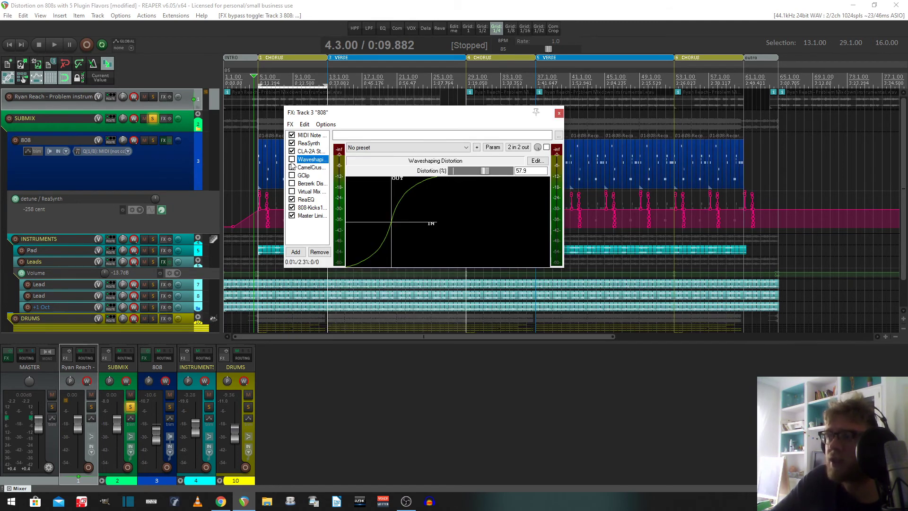
key("space")
left_click(291, 159)
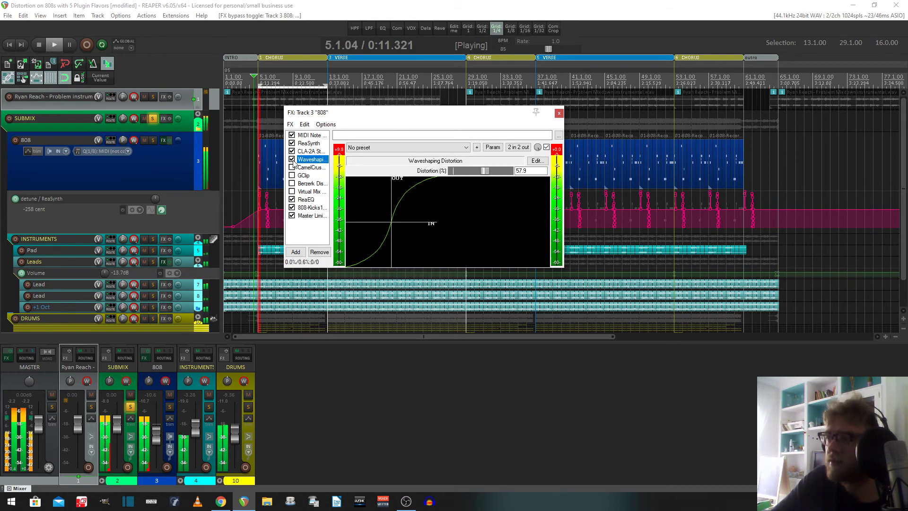
key("space")
Audition the start of the chorus with CamelCrusher enabled on the 808, and bypass it again
left_click(300, 168)
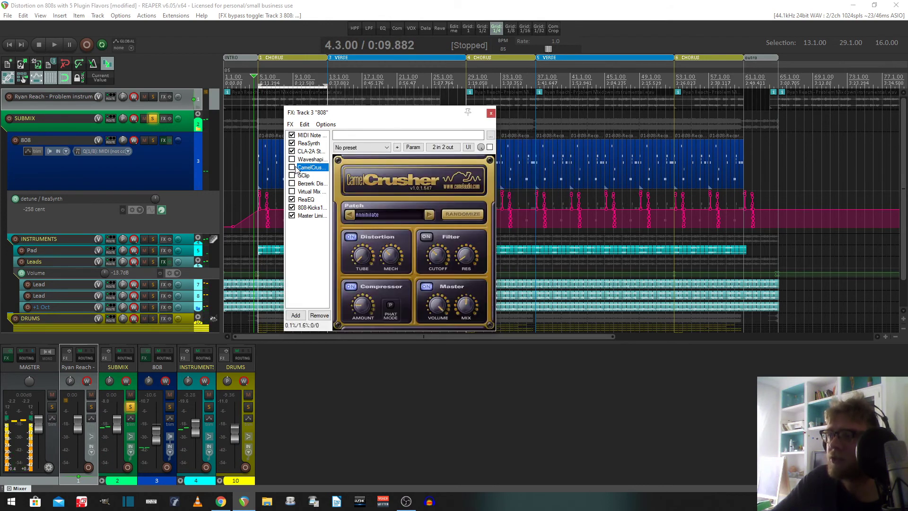
key("space")
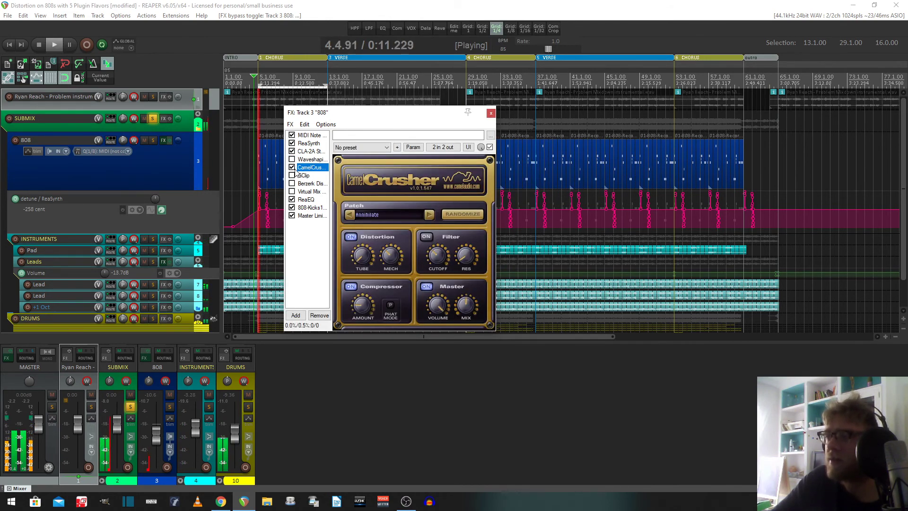
left_click(292, 168)
key("space")
Enable GClip on the 808, play the start of the chorus through it, and bypass it again
left_click(301, 175)
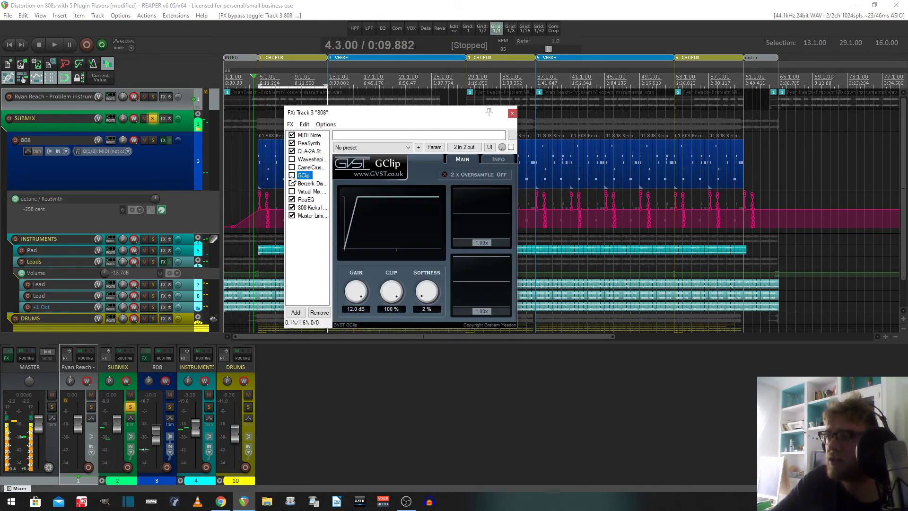
left_click(292, 176)
key("space")
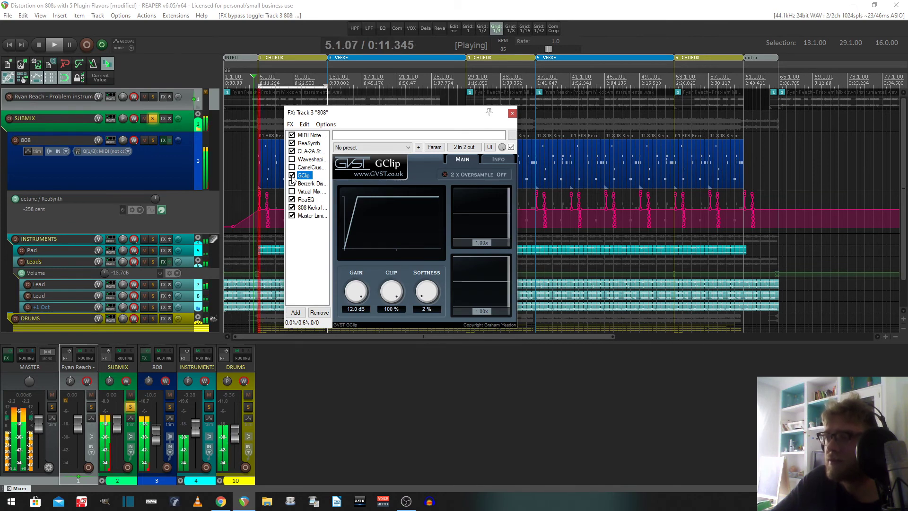
key("space")
left_click(291, 176)
Enable Berzerk Distortion on the 808, play the start of the chorus through it, and bypass it again
left_click(307, 183)
left_click(292, 184)
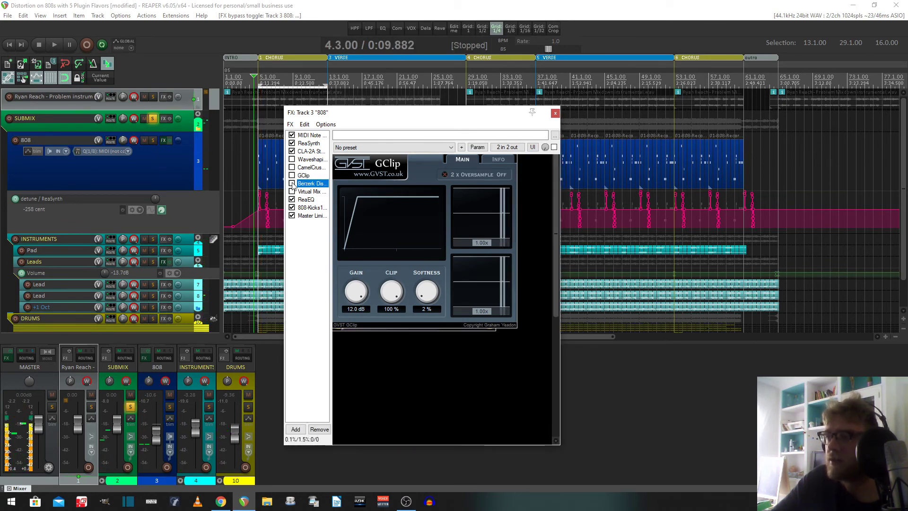
key("space")
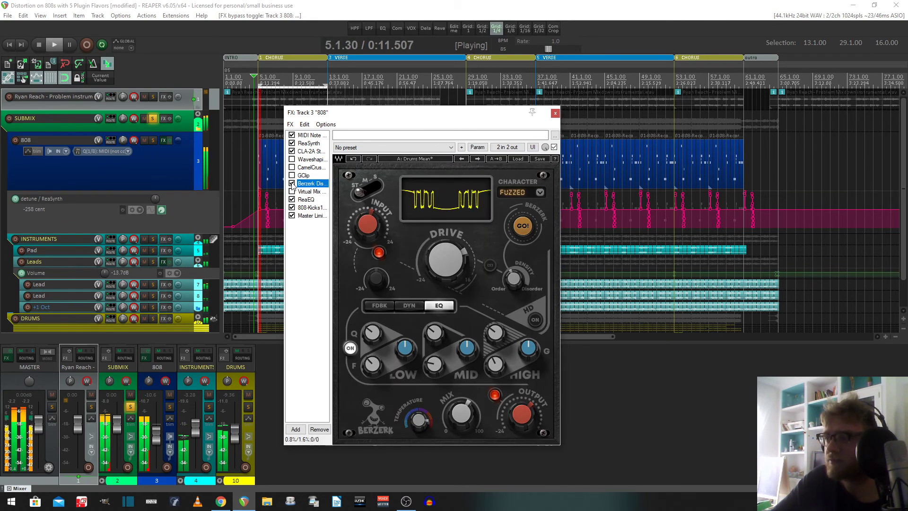
left_click(293, 185)
key("space")
Audition the start of the chorus with Virtual Mix Rack switched on, bypass it again, and bring up the Waveshaping Distortion settings
left_click(302, 191)
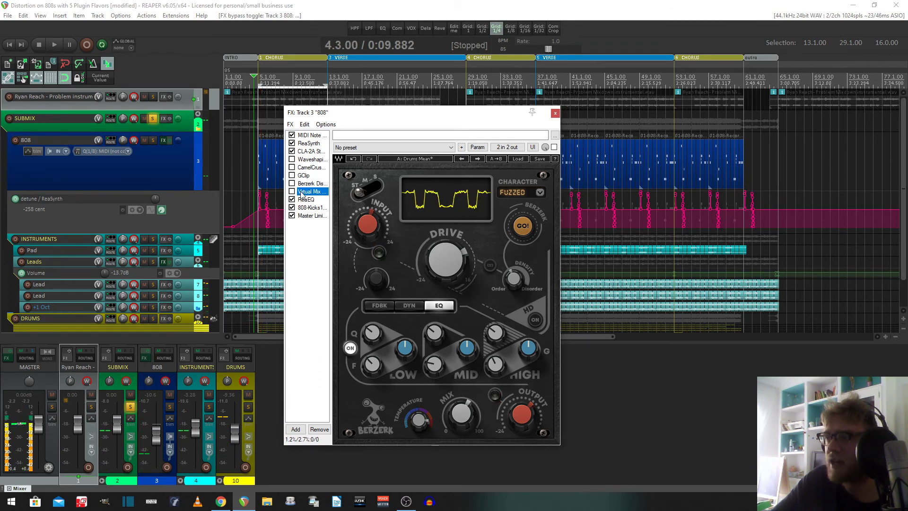
left_click(292, 191)
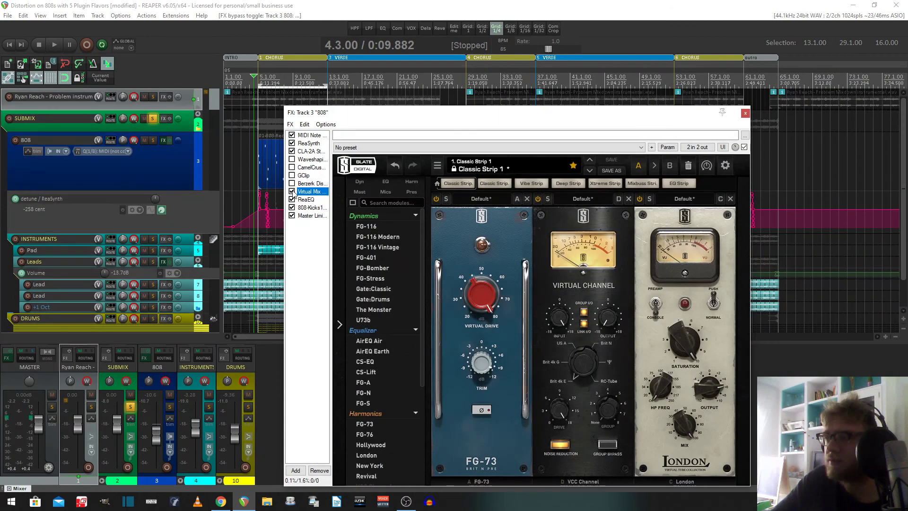
key("space")
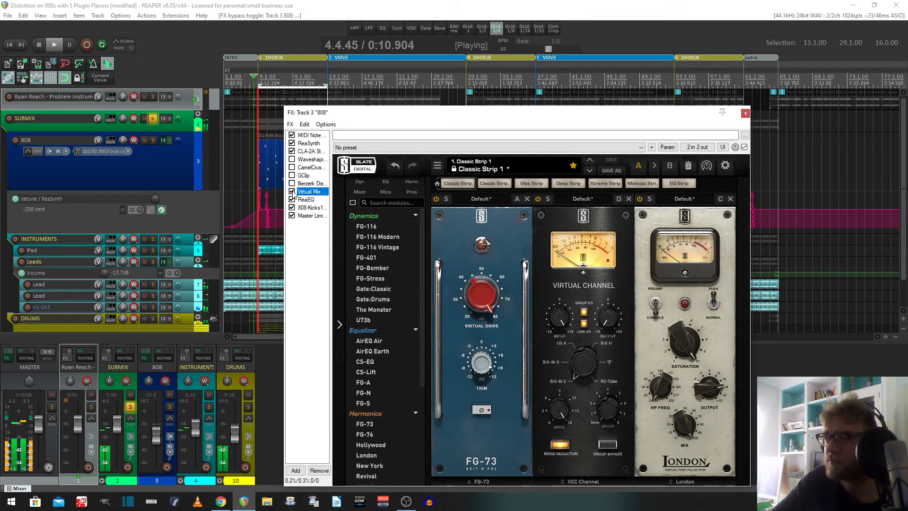
left_click(292, 191)
key("space")
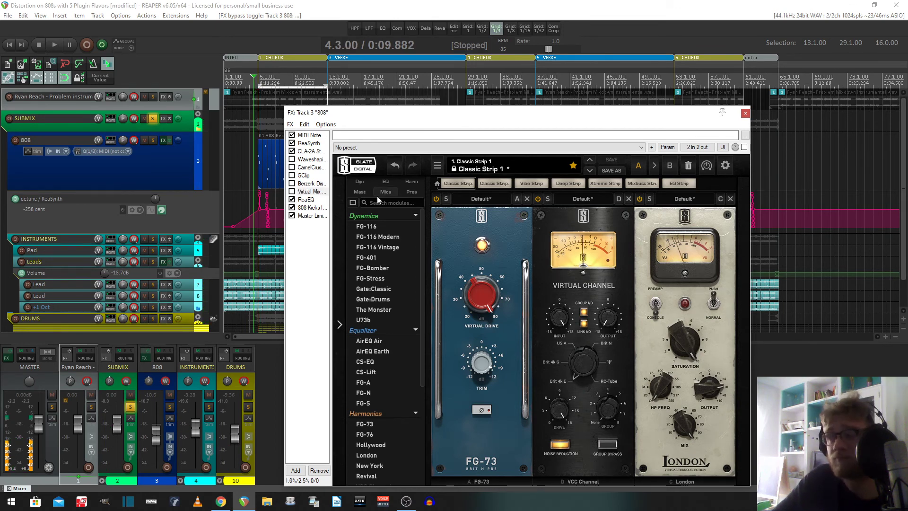
left_click(320, 160)
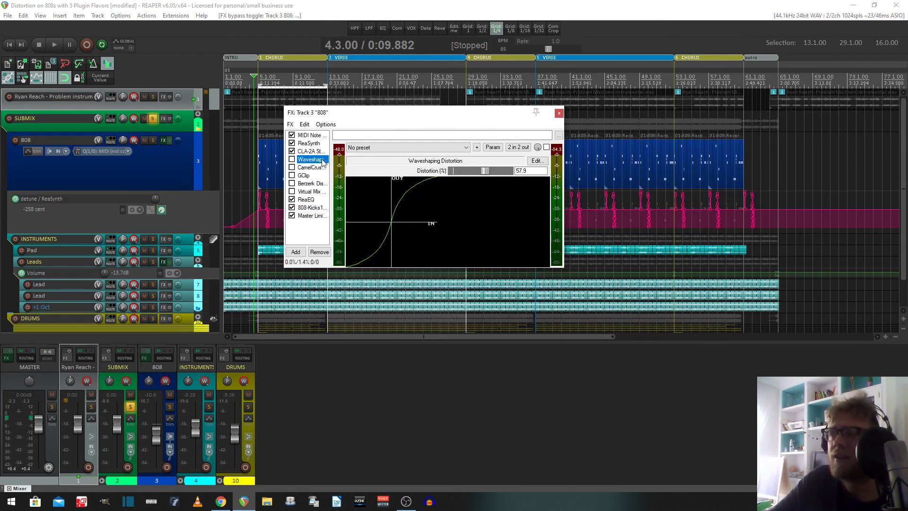